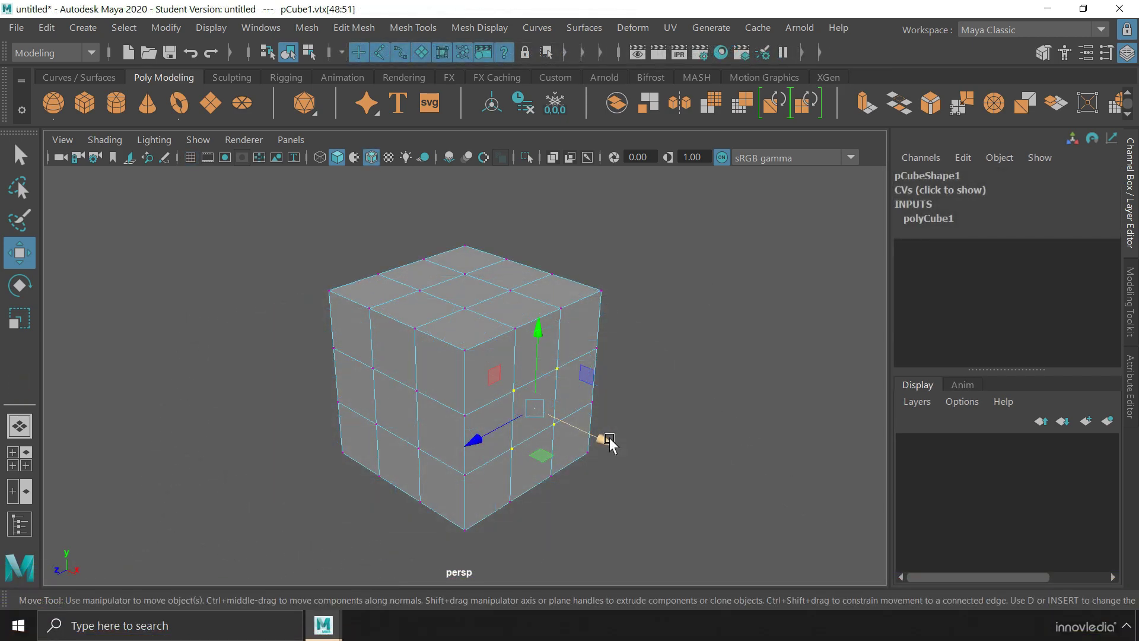
# Push the selected cube vertices out and back, and give the bridge two segments.
pyautogui.moveTo(609, 442); pyautogui.dragTo(570, 427)
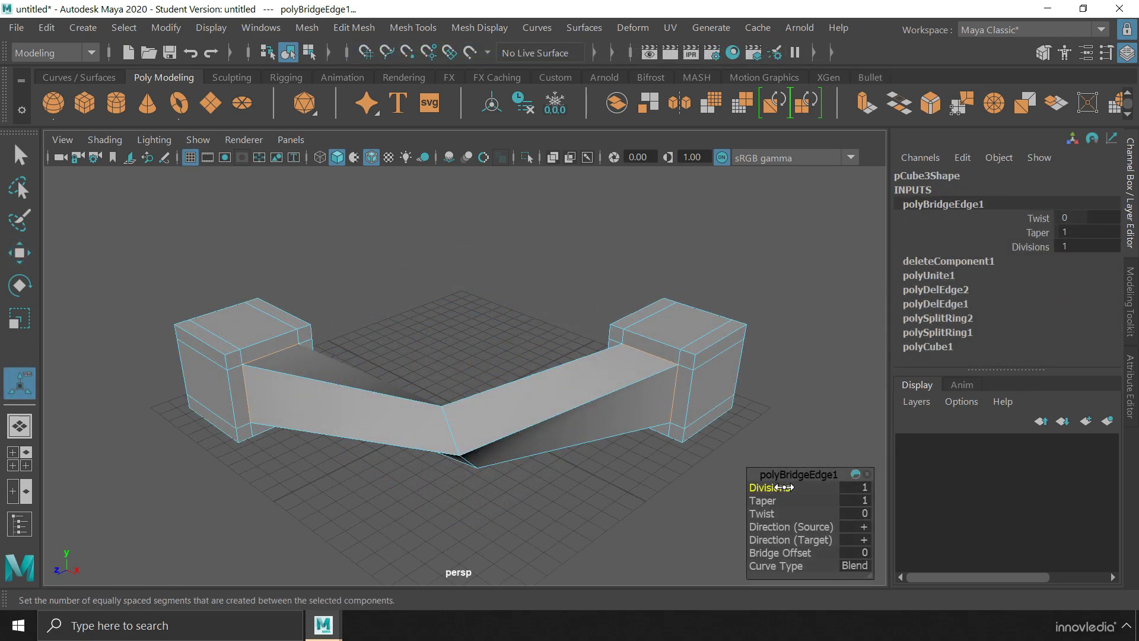
pyautogui.moveTo(782, 485); pyautogui.dragTo(811, 487)
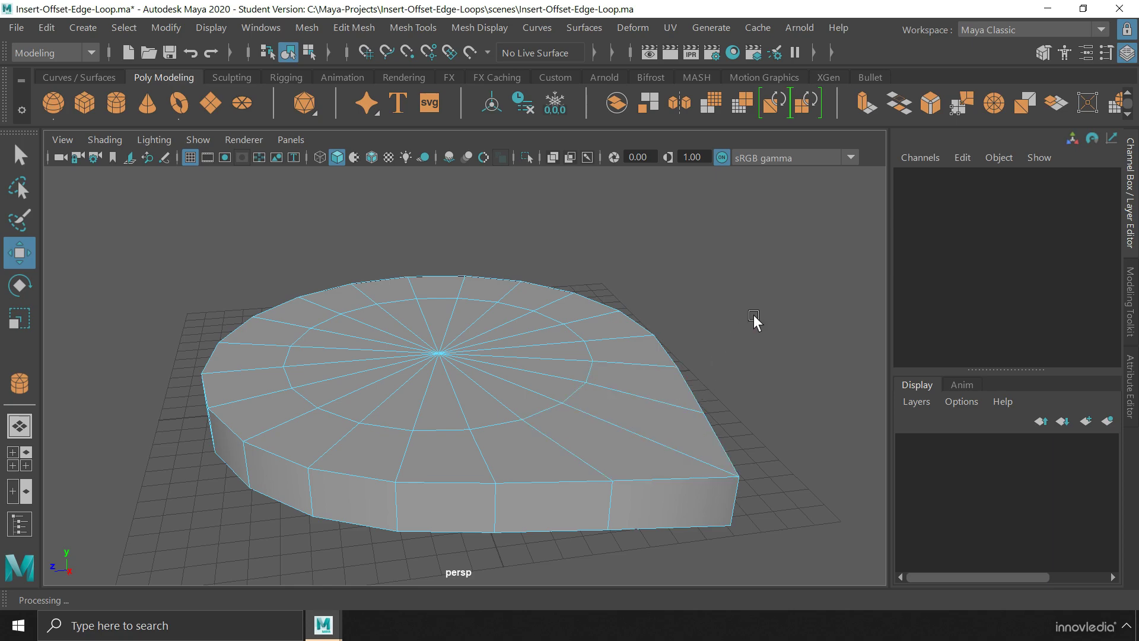
# Insert an edge loop just inside the slab's outer top rim using Insert Edge Loop.
pyautogui.click(413, 28)
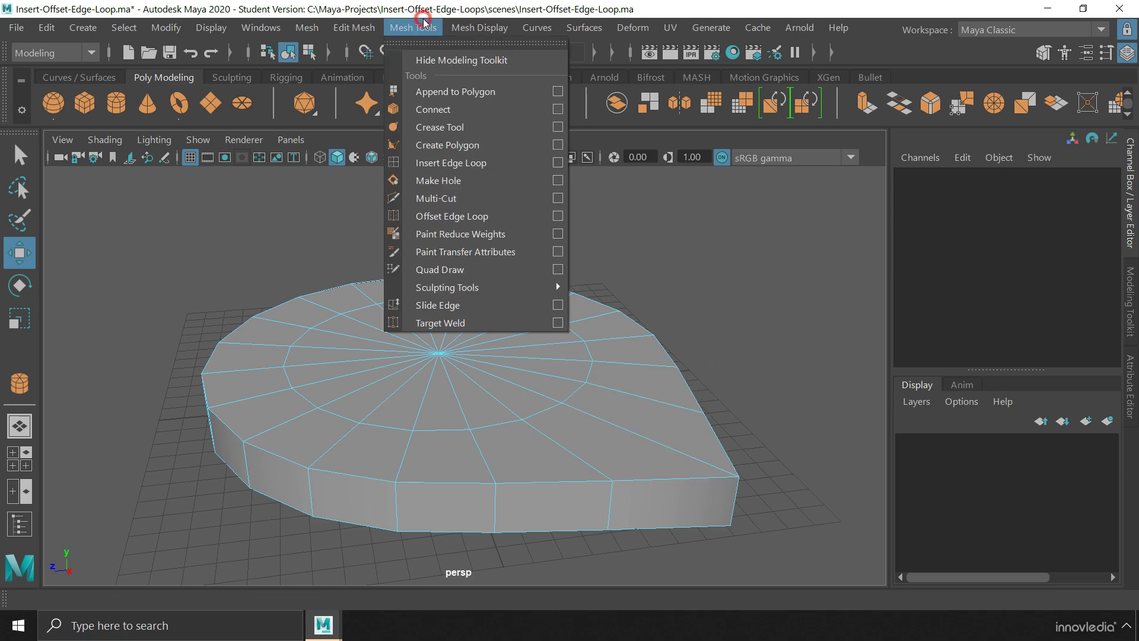
pyautogui.click(496, 164)
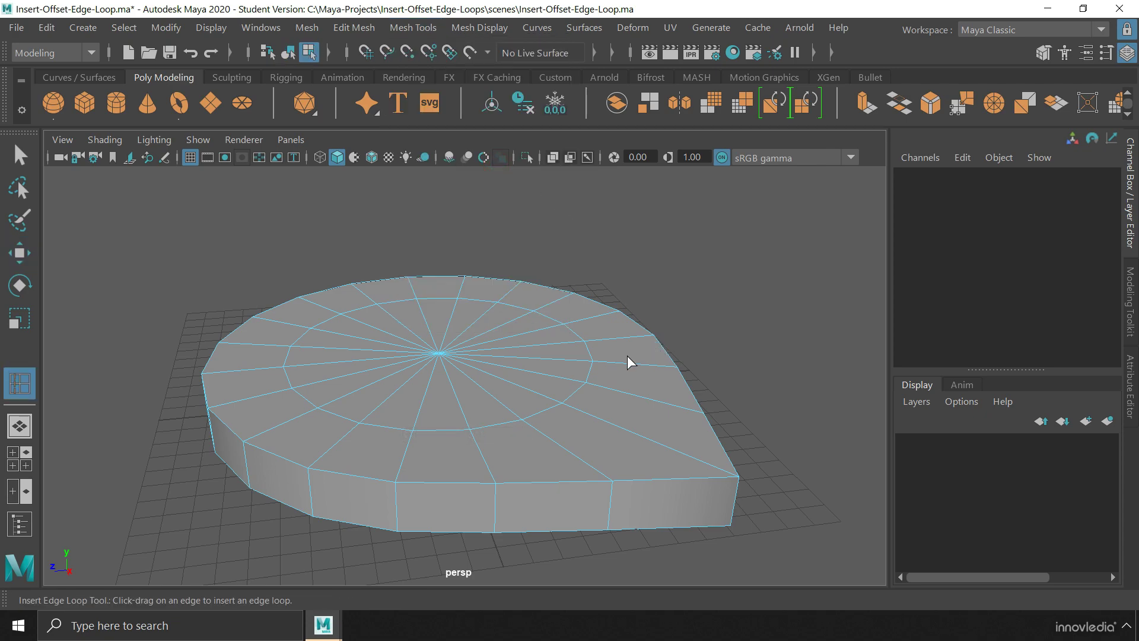
pyautogui.moveTo(622, 362); pyautogui.dragTo(640, 368)
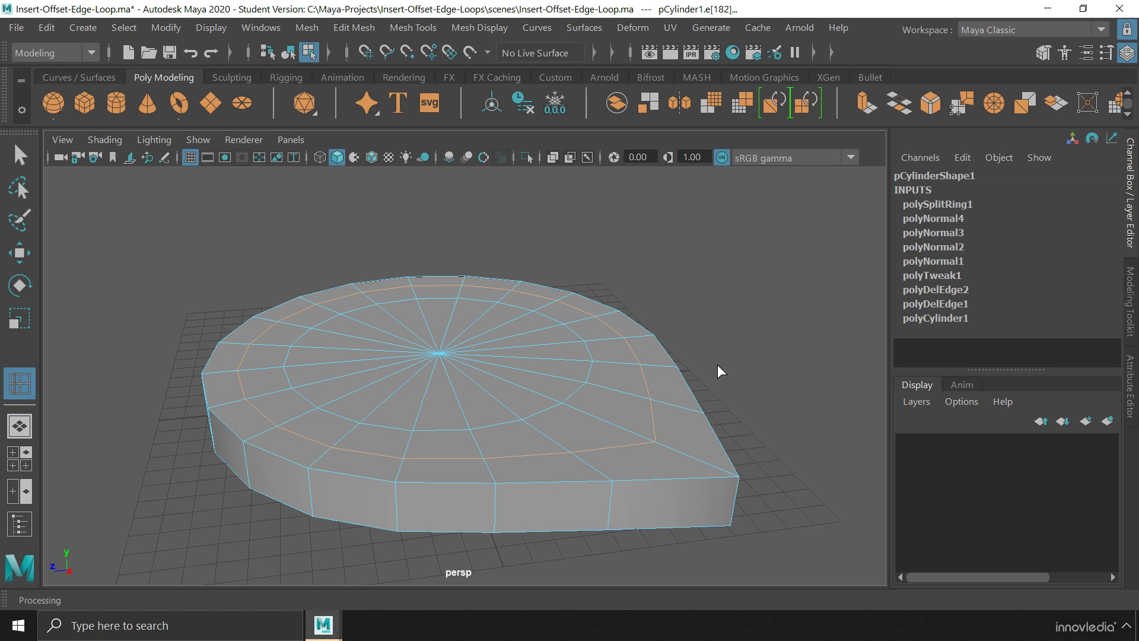
pyautogui.press('w')
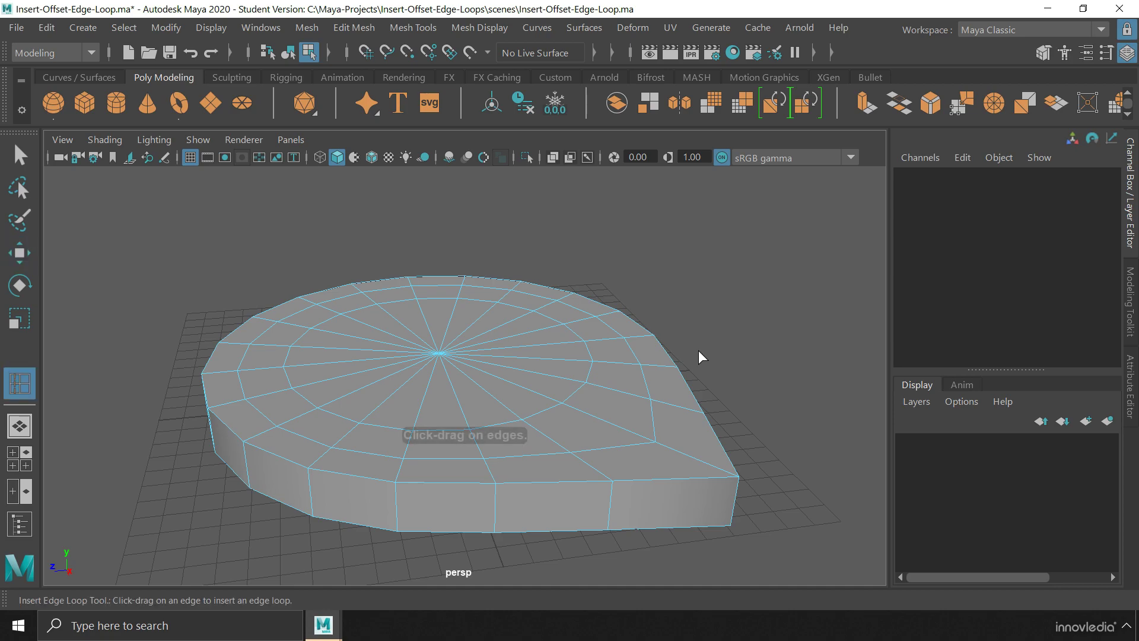
# Add further edge loops around the teardrop's top face until three ring it.
pyautogui.moveTo(615, 390); pyautogui.dragTo(617, 394)
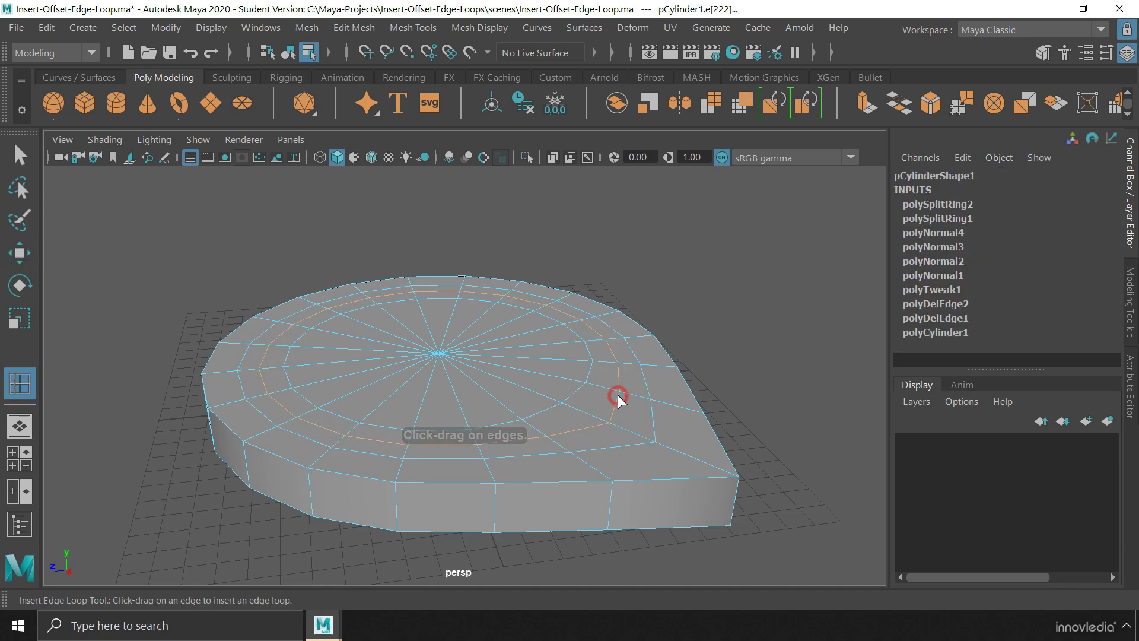
pyautogui.click(760, 380)
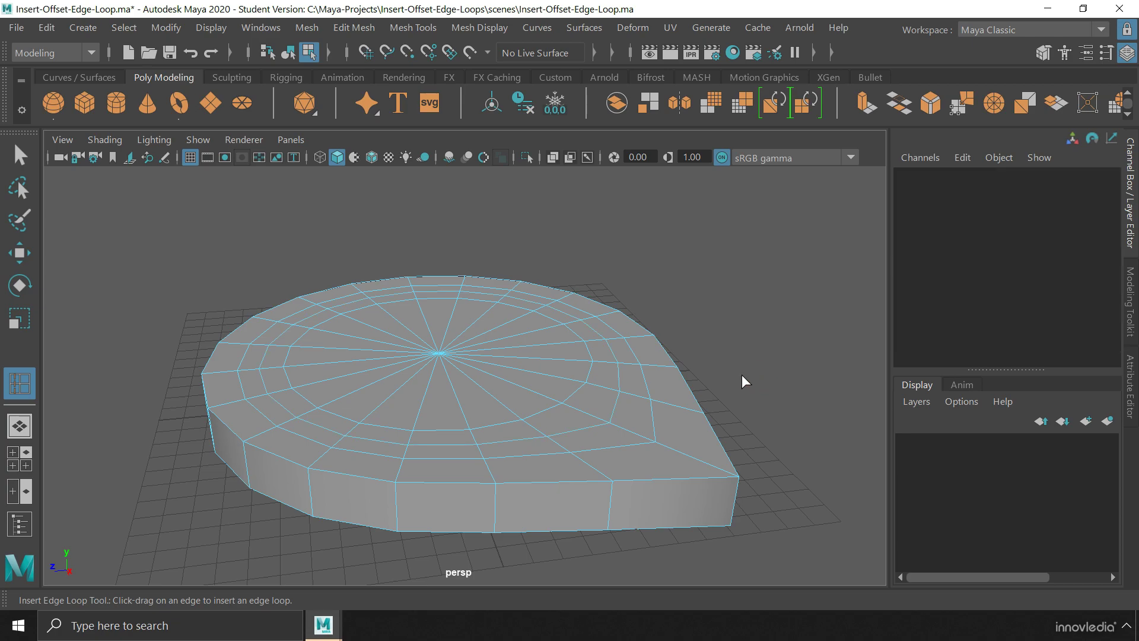
pyautogui.click(511, 384)
pyautogui.moveTo(514, 385); pyautogui.dragTo(518, 382)
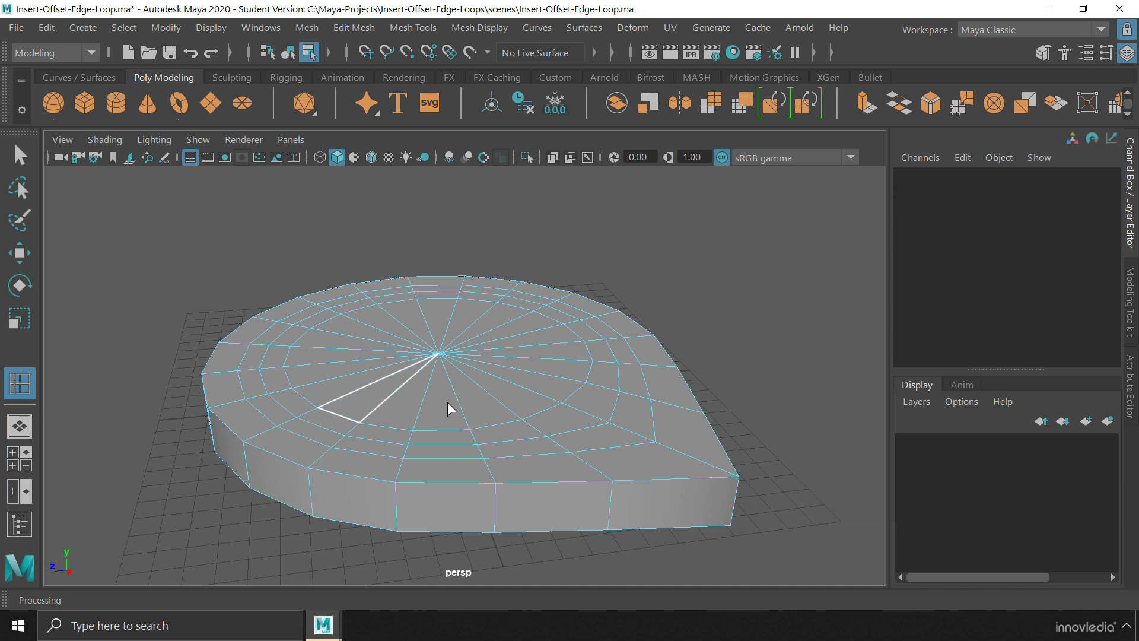
pyautogui.moveTo(343, 415); pyautogui.dragTo(342, 428)
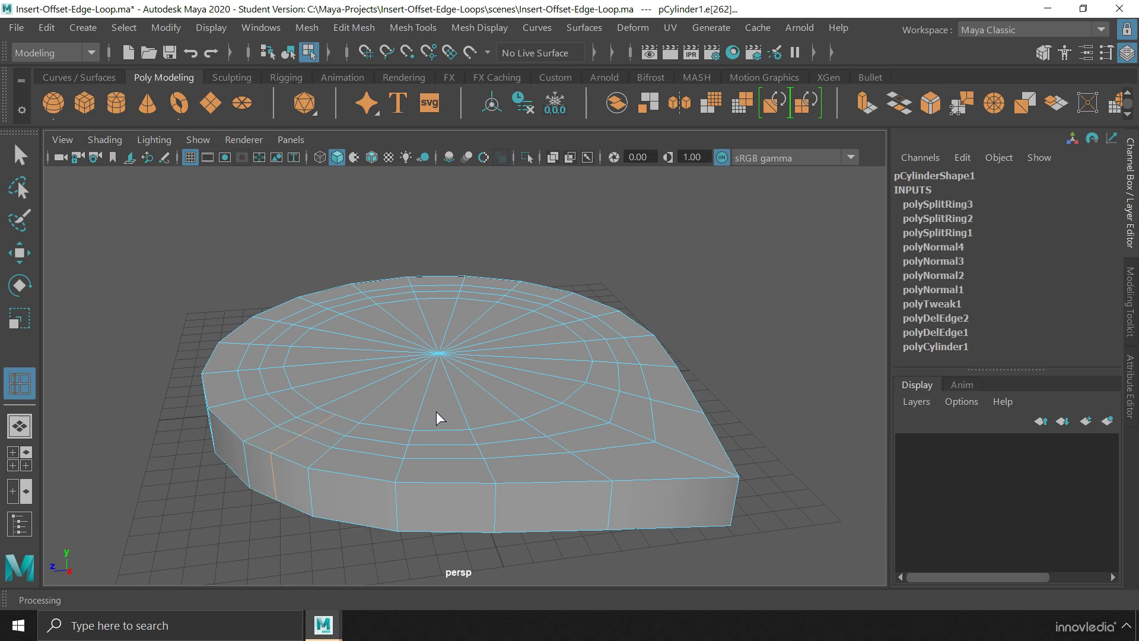
pyautogui.click(335, 414)
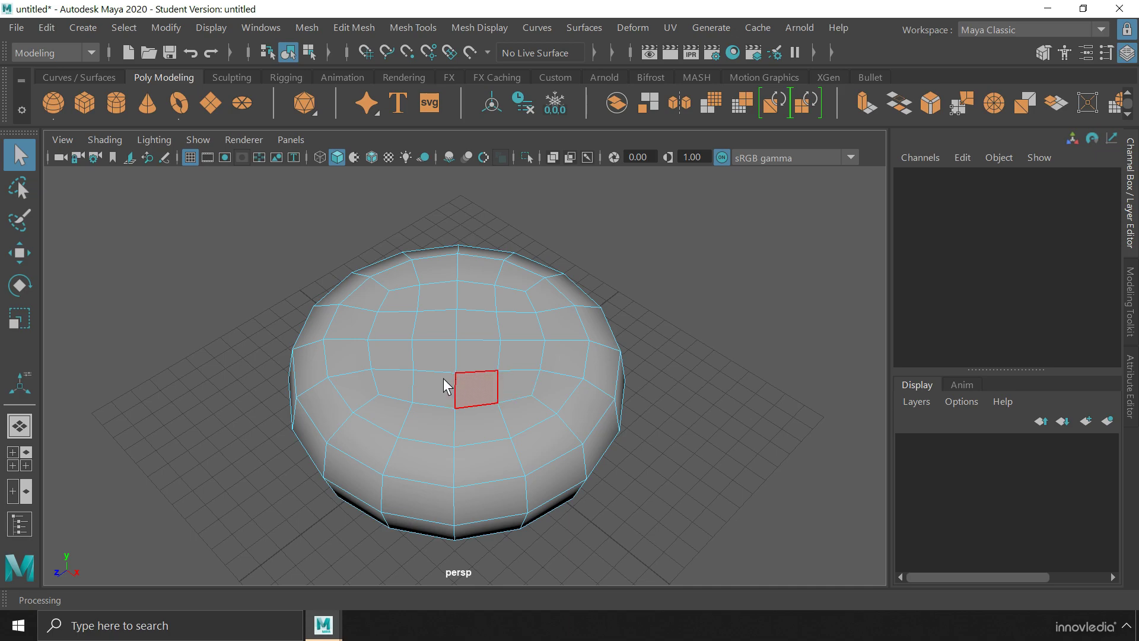
# Select the cylinder's face band and raise polySmoothFace1 divisions to 2.
pyautogui.doubleClick(368, 386)
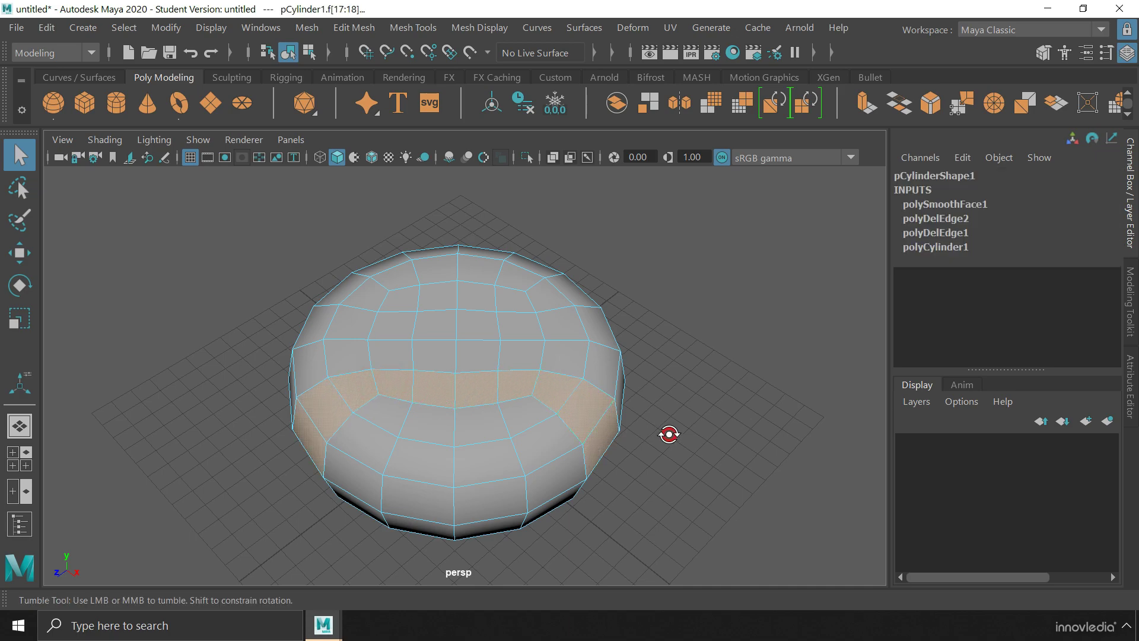
pyautogui.moveTo(668, 433)
pyautogui.keyDown('alt'); pyautogui.mouseDown()
pyautogui.moveTo(669, 334)
pyautogui.moveTo(668, 437)
pyautogui.mouseUp(); pyautogui.keyUp('alt')
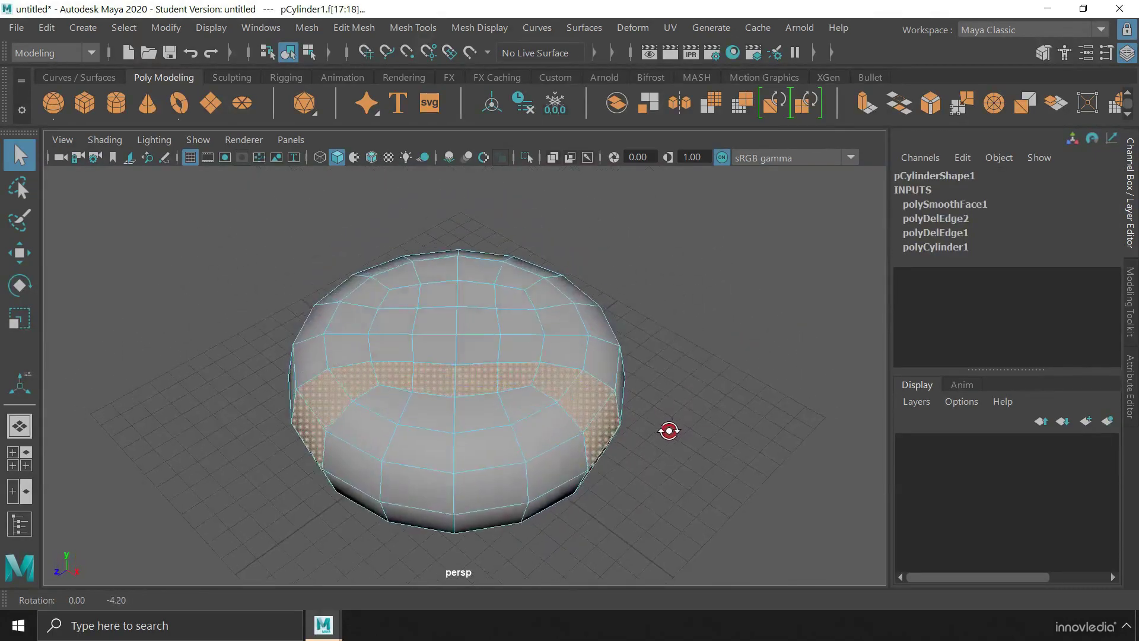
pyautogui.press('t')
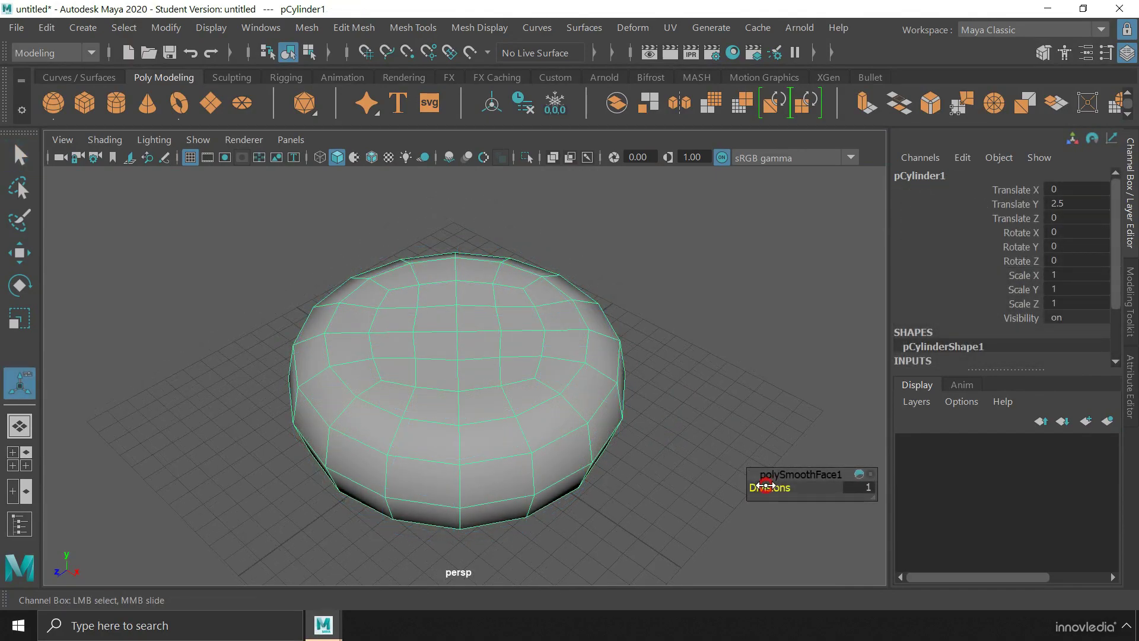
pyautogui.moveTo(768, 486)
pyautogui.mouseDown()
pyautogui.moveTo(782, 487)
pyautogui.moveTo(772, 486)
pyautogui.mouseUp()
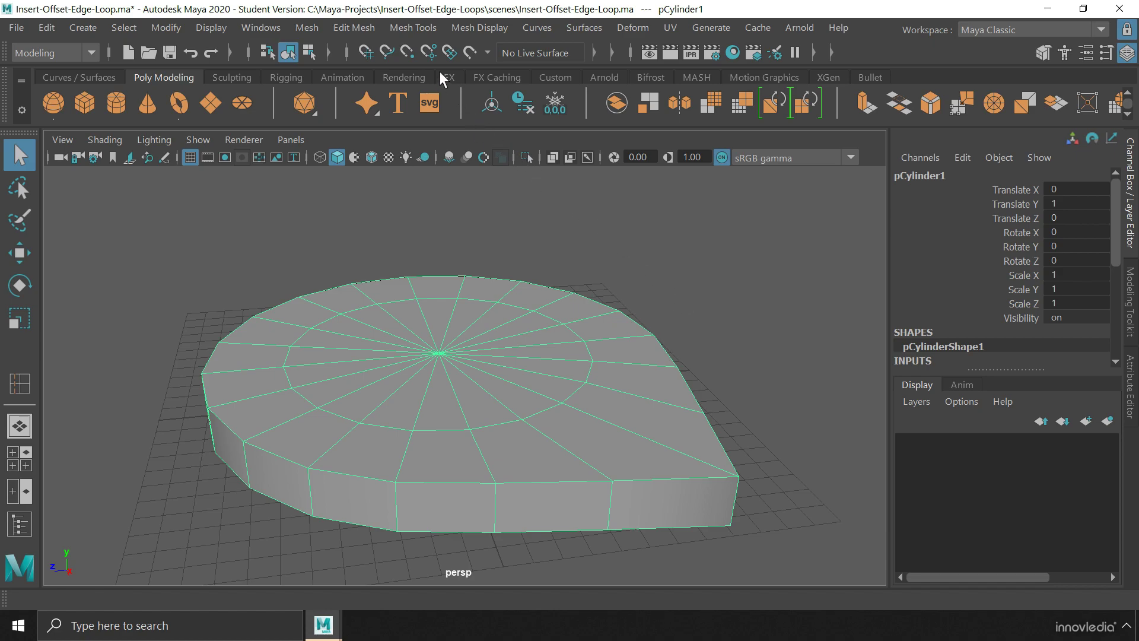
# Open the Insert Edge Loop tool settings in a floating window.
pyautogui.click(428, 30)
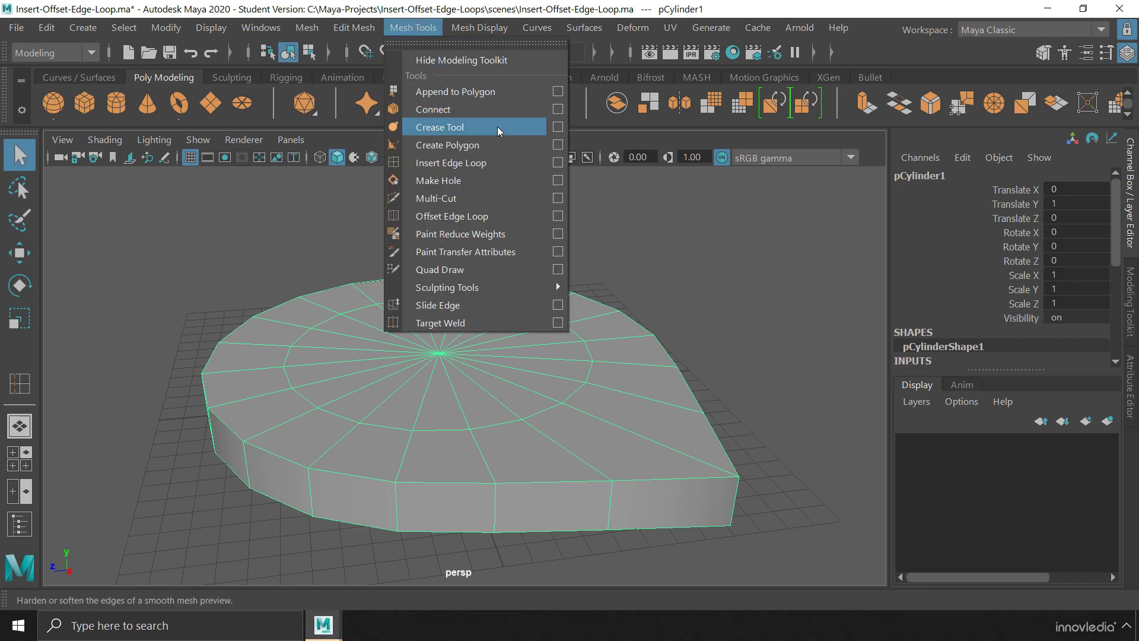
pyautogui.click(557, 162)
pyautogui.moveTo(830, 86); pyautogui.dragTo(866, 88)
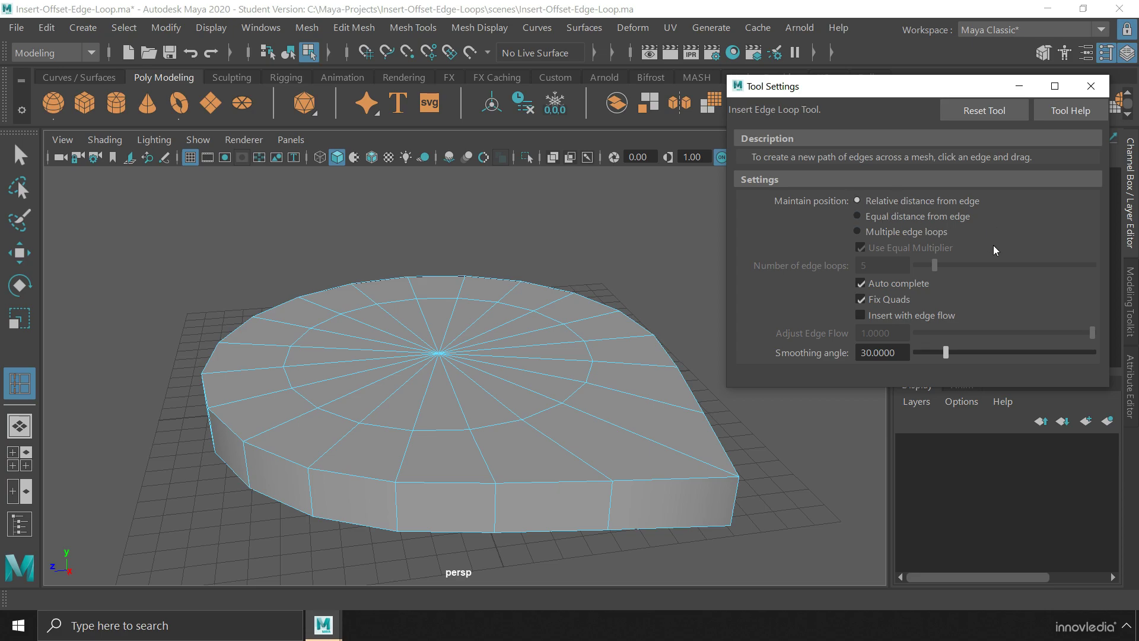
# Insert a trial edge loop near the slab's rim, then undo it.
pyautogui.moveTo(621, 391); pyautogui.dragTo(665, 413)
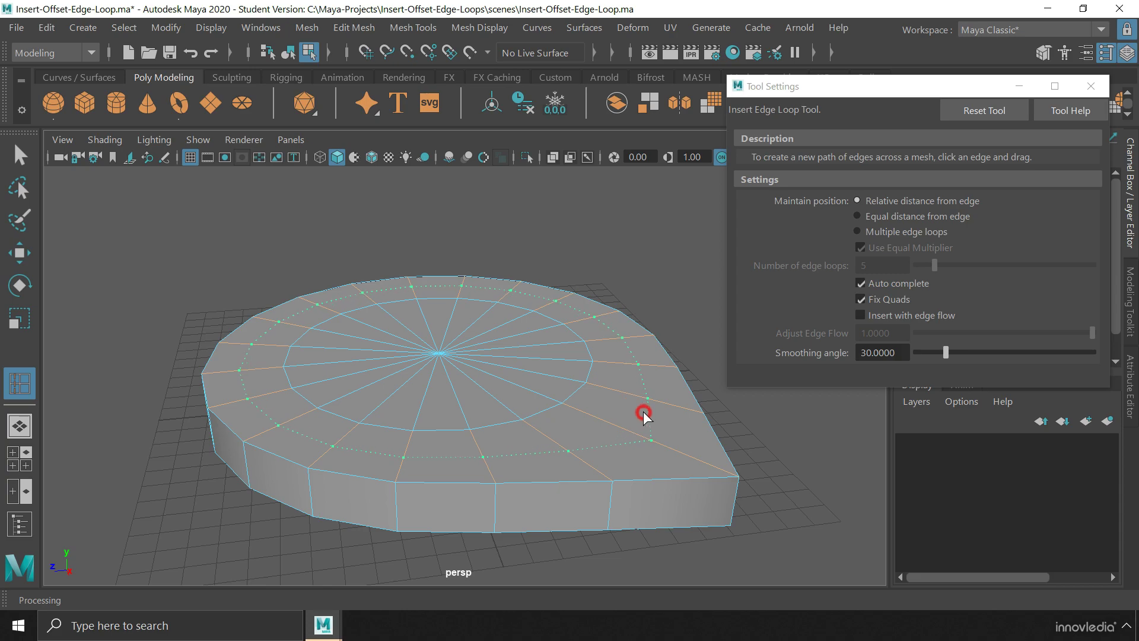
pyautogui.moveTo(643, 411); pyautogui.dragTo(643, 412)
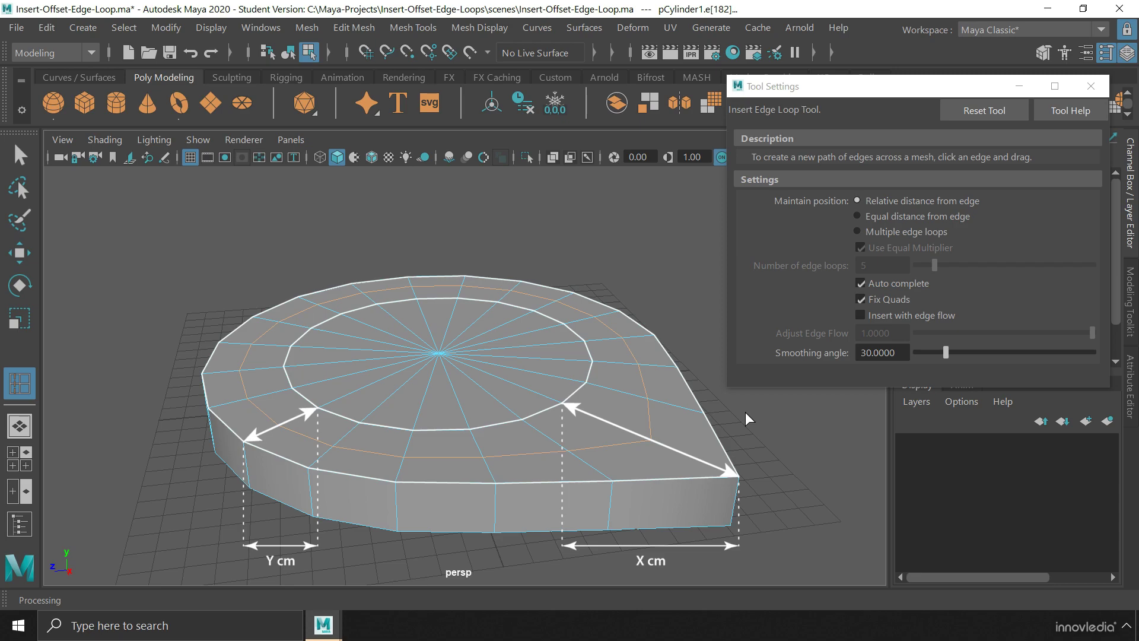
pyautogui.hotkey('ctrl', 'z')
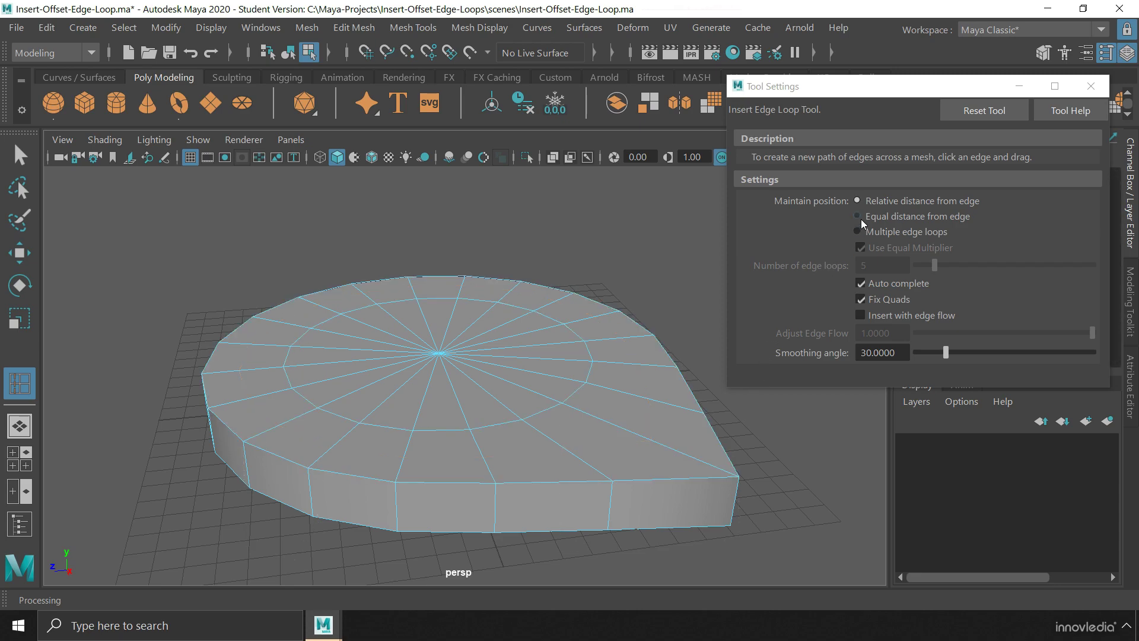
# Switch to Equal distance from edge and insert a loop near the slab's rim.
pyautogui.click(857, 216)
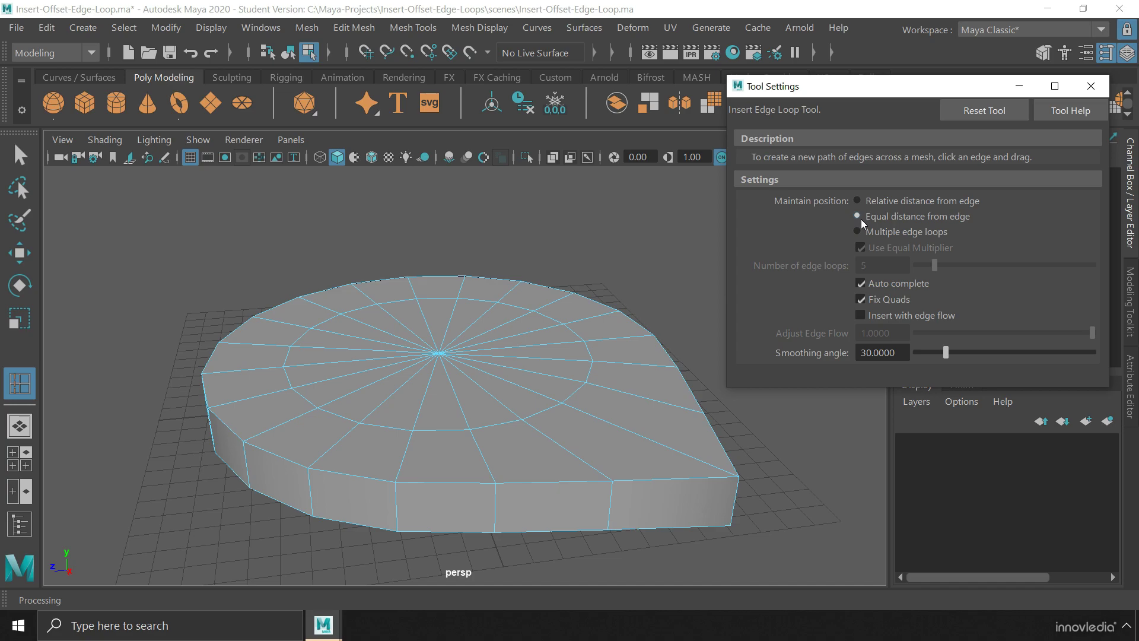
pyautogui.moveTo(623, 427)
pyautogui.mouseDown()
pyautogui.moveTo(575, 409)
pyautogui.moveTo(584, 414)
pyautogui.mouseUp()
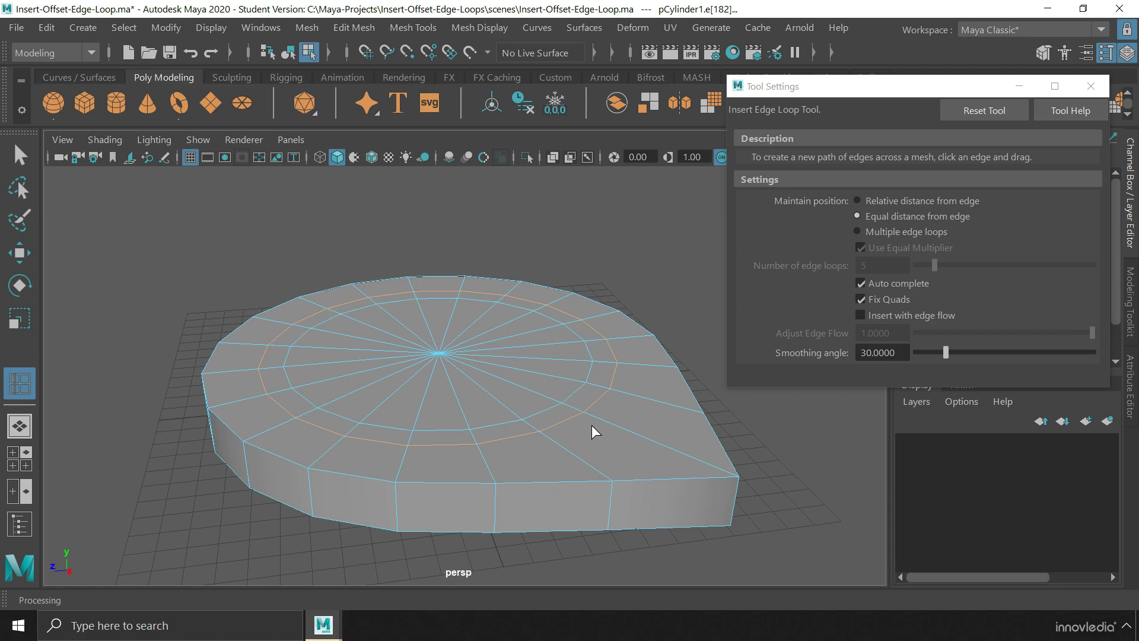
pyautogui.moveTo(691, 459); pyautogui.dragTo(715, 465)
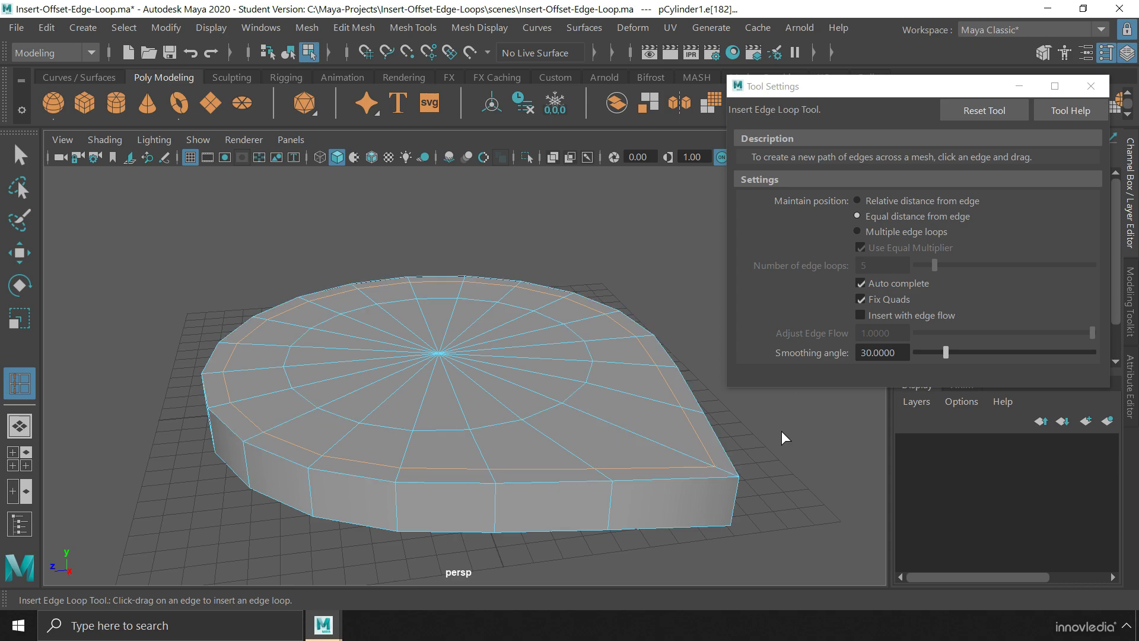
# Set Multiple edge loops with 4 loops and insert them across the slab.
pyautogui.click(781, 431)
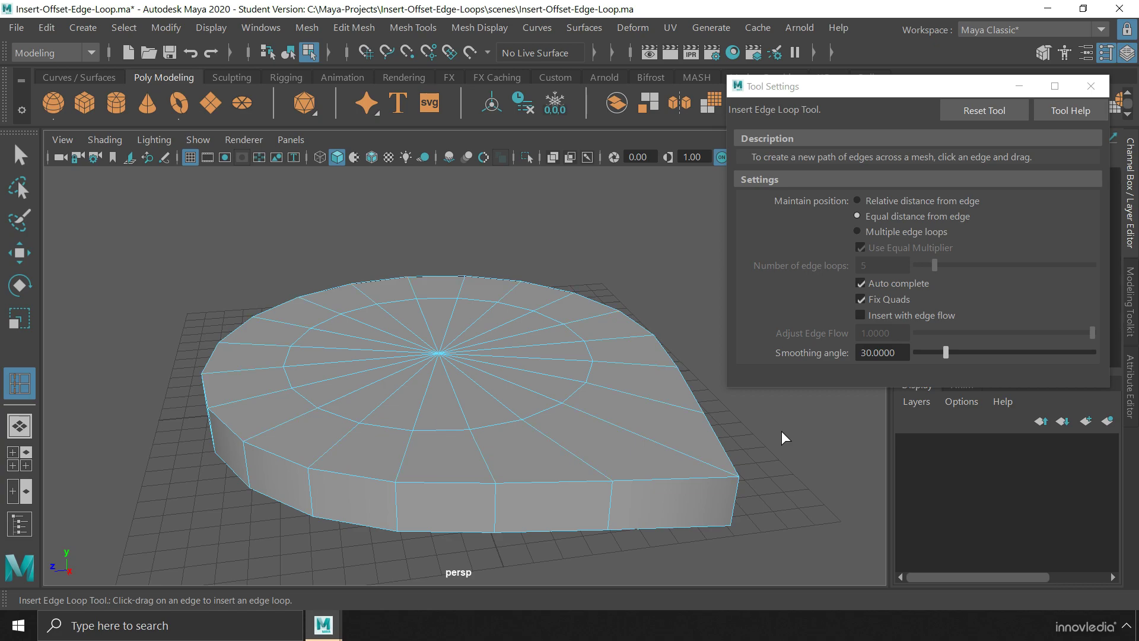
pyautogui.click(860, 229)
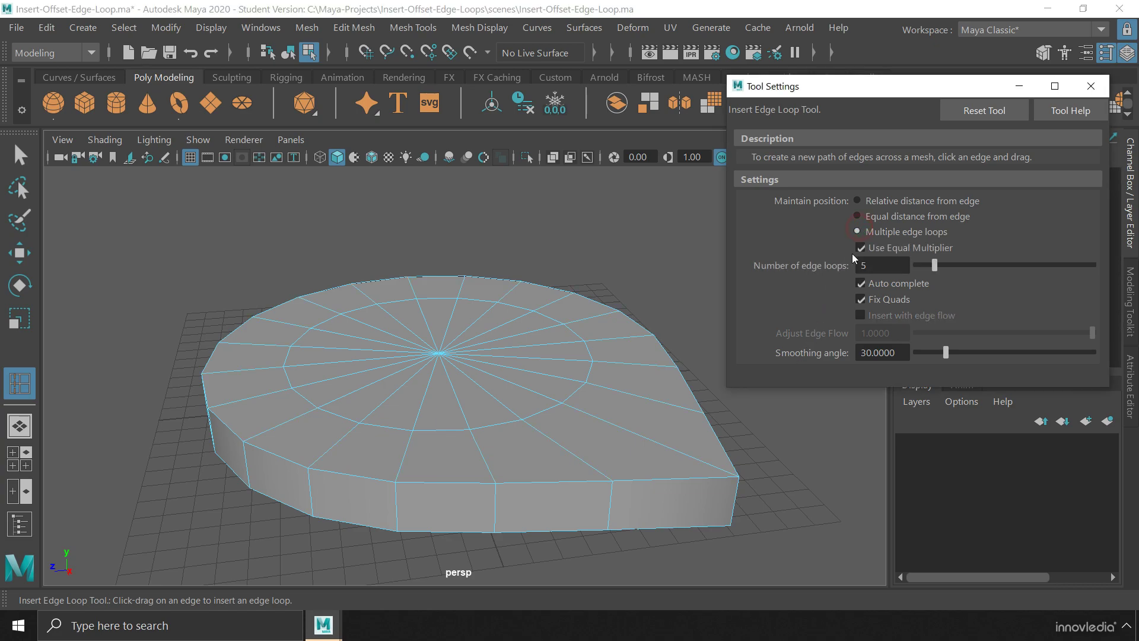
pyautogui.doubleClick(884, 265)
pyautogui.write('4')
pyautogui.press('Return')
pyautogui.click(606, 420)
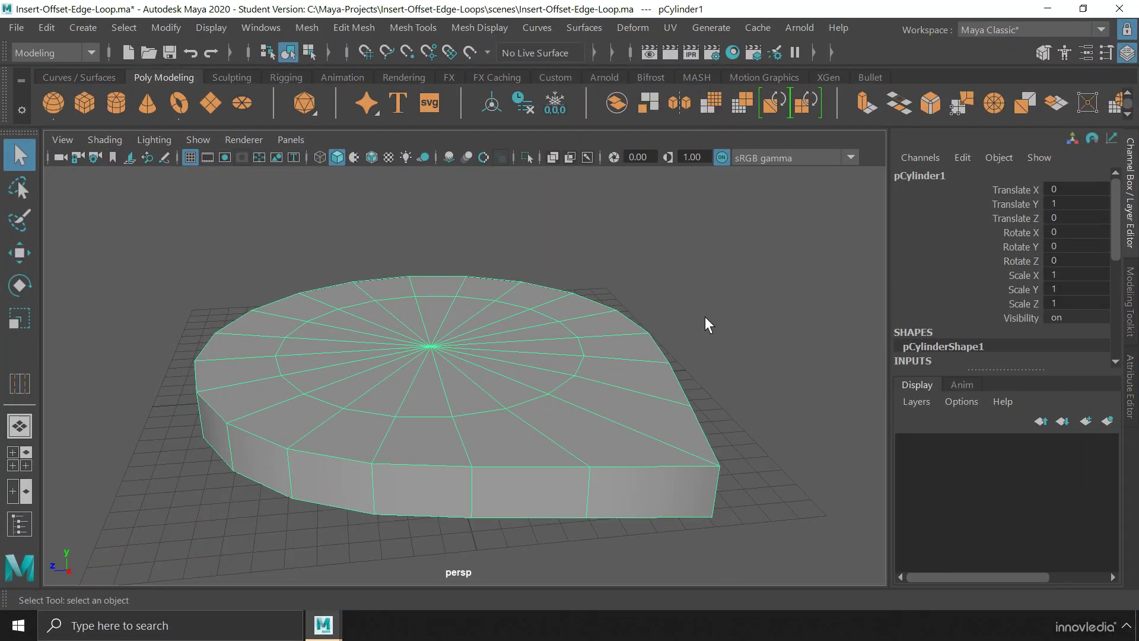
# Add a pair of offset loops flanking the slab's top rim edge with Offset Edge Loop.
pyautogui.click(426, 23)
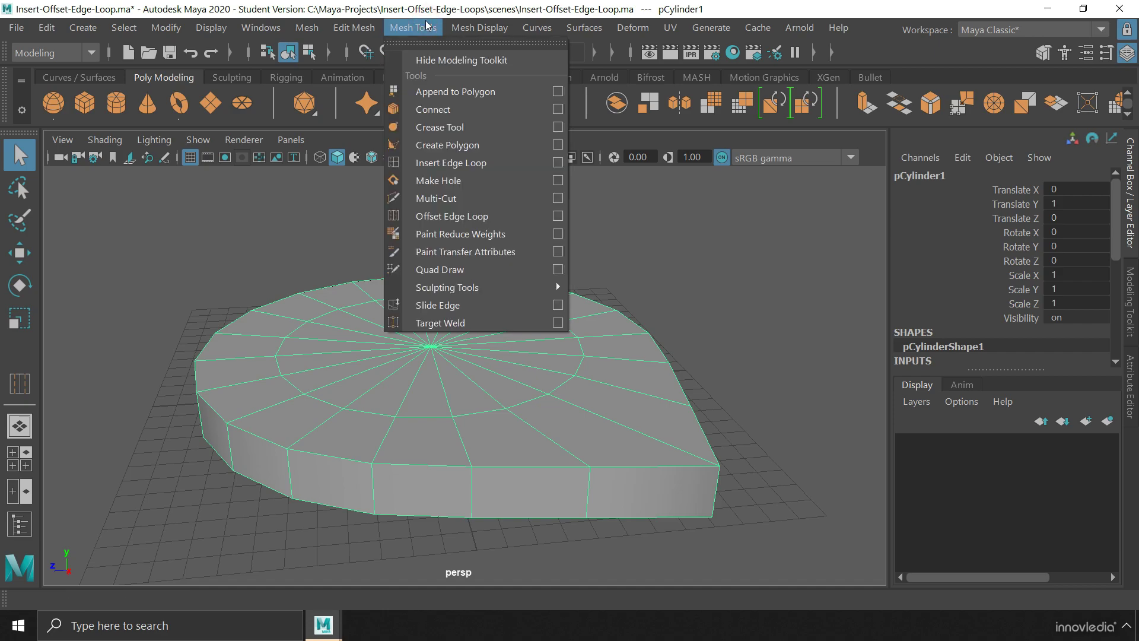
pyautogui.click(507, 217)
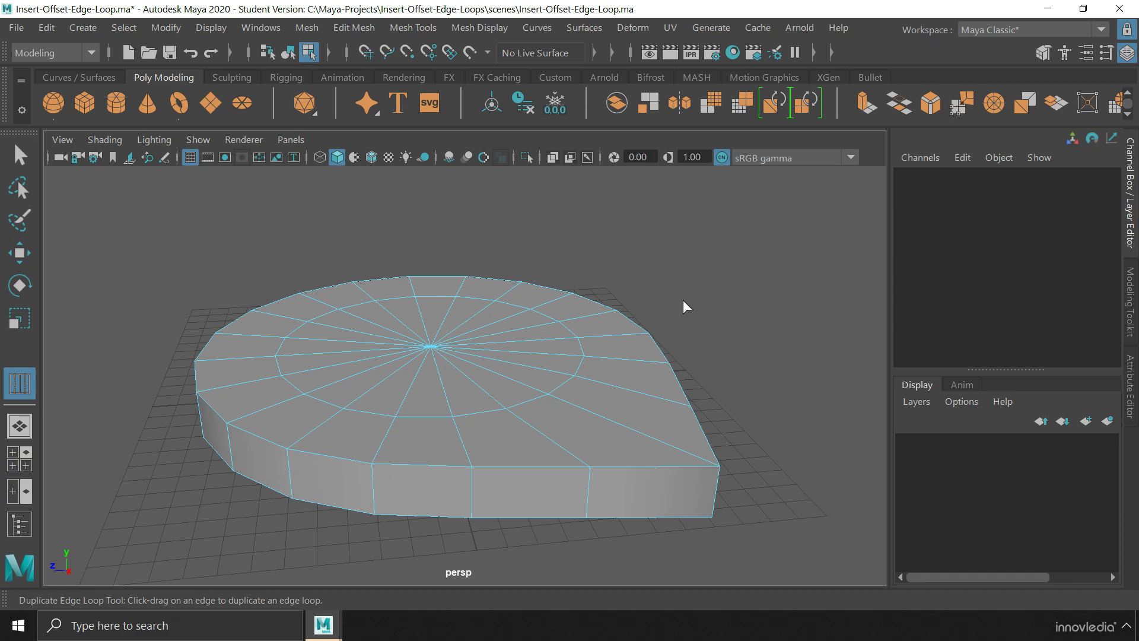
pyautogui.moveTo(544, 465)
pyautogui.mouseDown()
pyautogui.moveTo(486, 467)
pyautogui.moveTo(499, 471)
pyautogui.mouseUp()
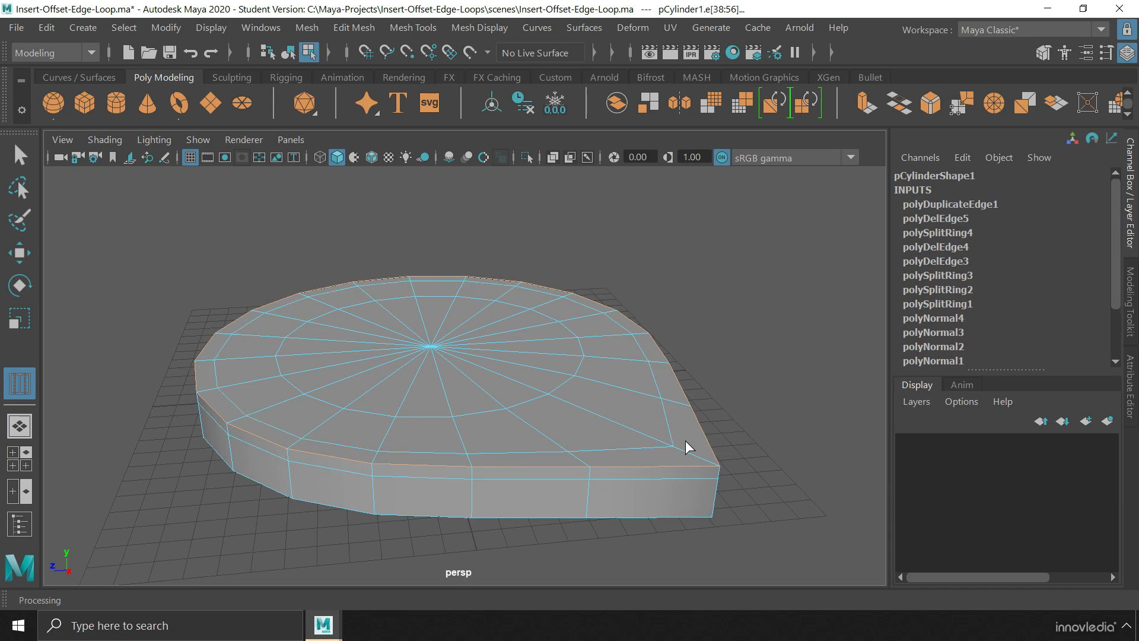
# Open the Offset Edge Loop options and test offset loops along the rim edge.
pyautogui.click(413, 28)
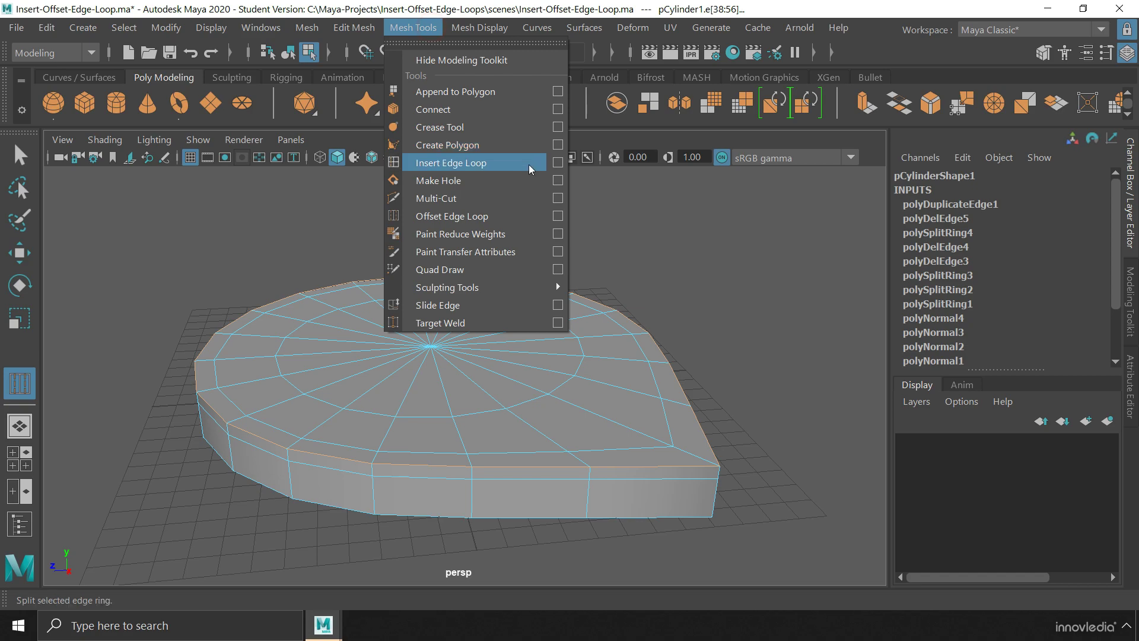
pyautogui.click(557, 216)
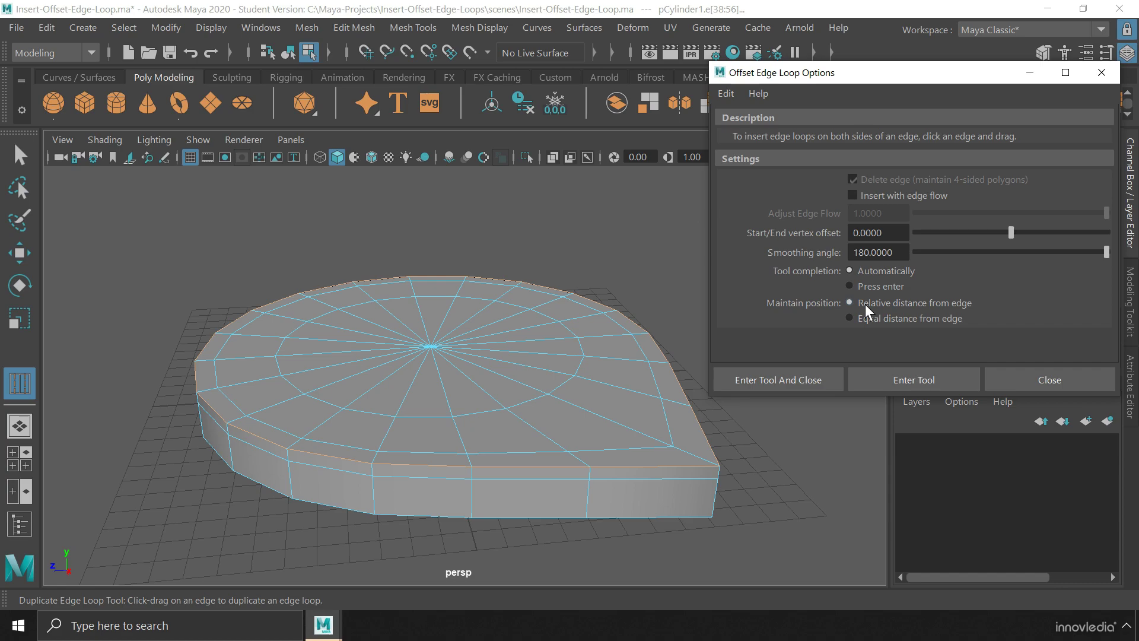
pyautogui.click(816, 424)
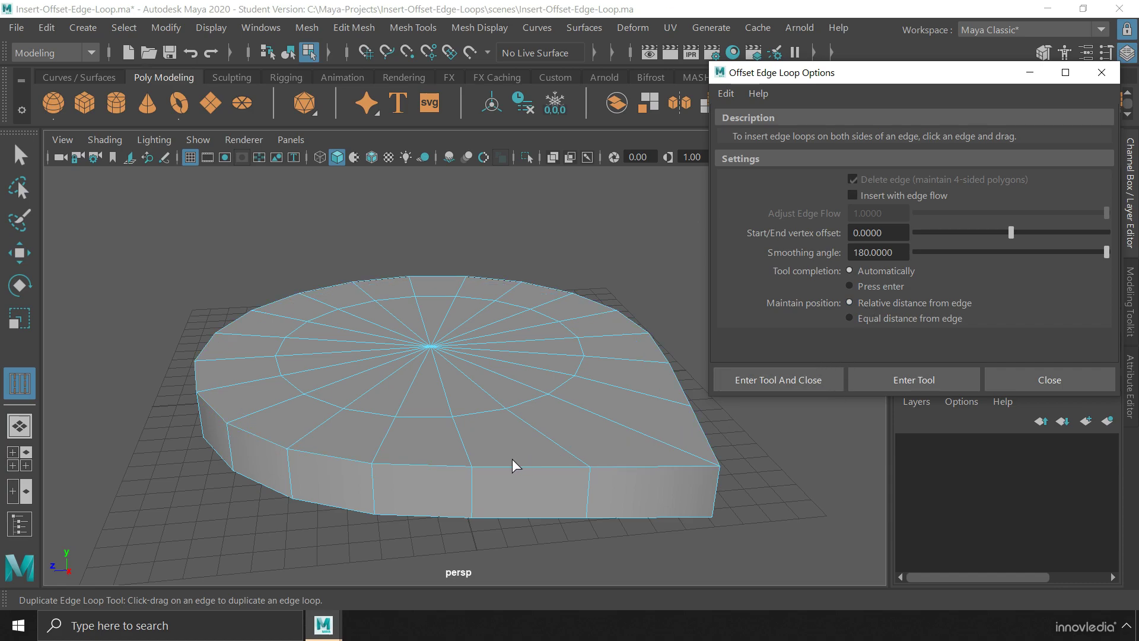
pyautogui.moveTo(500, 465); pyautogui.dragTo(567, 480)
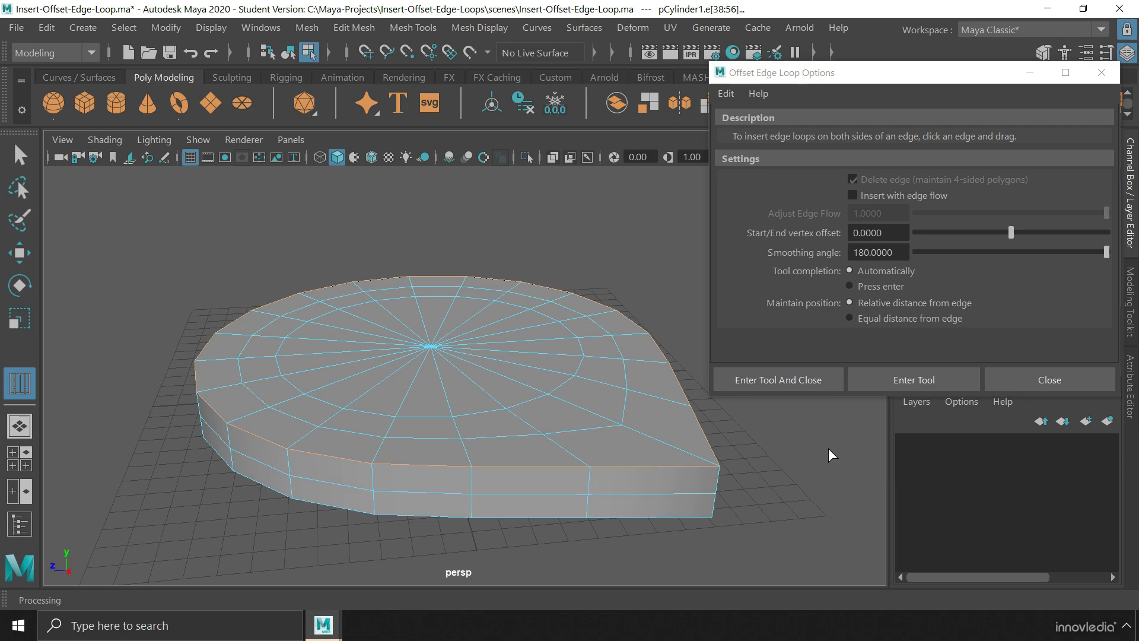
# Set offset loops to Equal distance from edge and add them around the bottom rim.
pyautogui.click(849, 318)
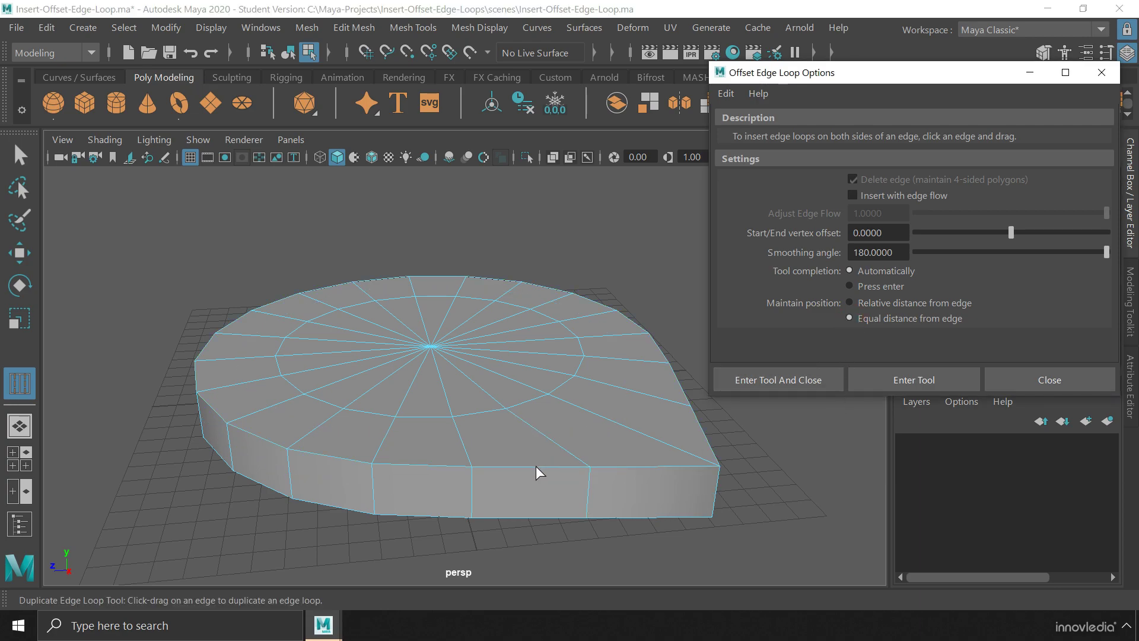
pyautogui.moveTo(533, 465)
pyautogui.mouseDown()
pyautogui.moveTo(549, 468)
pyautogui.moveTo(507, 465)
pyautogui.mouseUp()
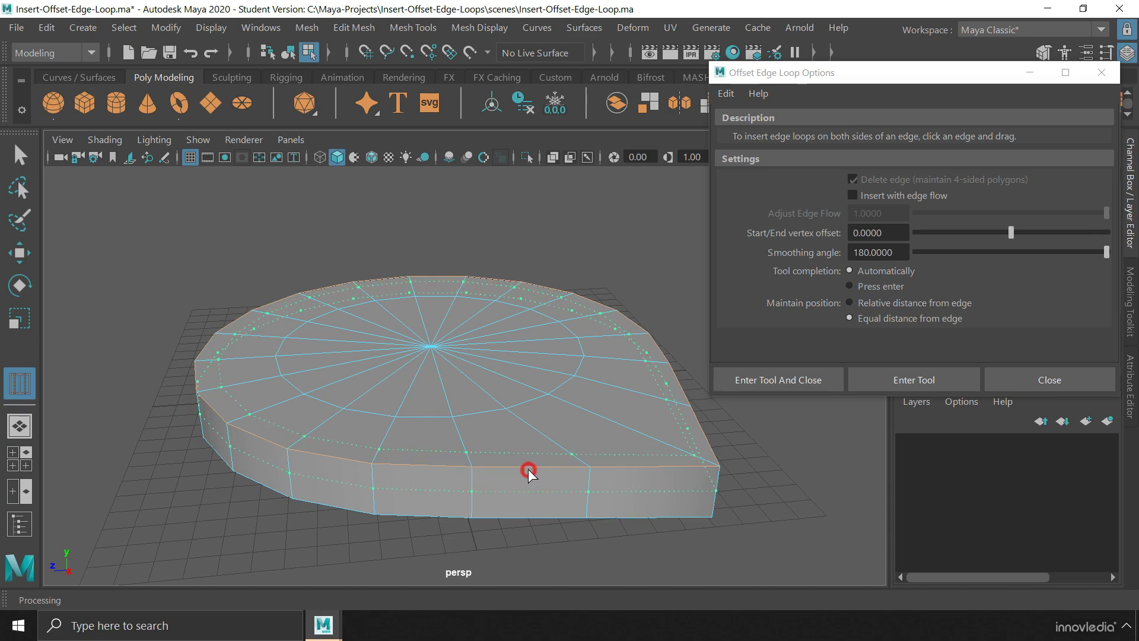
pyautogui.moveTo(506, 465); pyautogui.dragTo(528, 469)
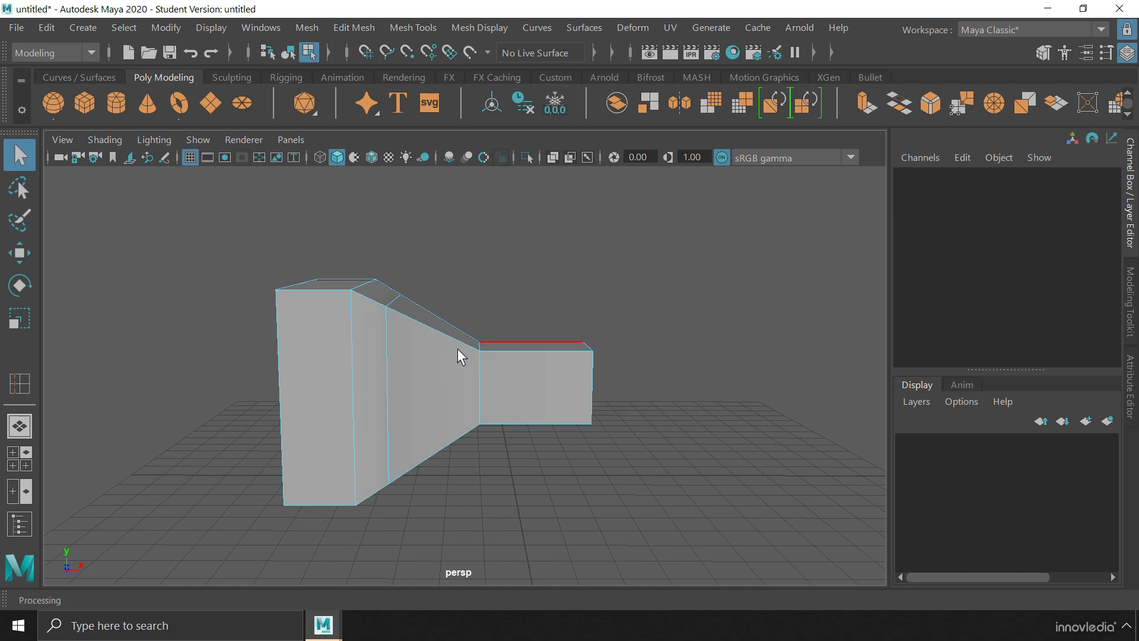
# Insert an edge loop across the tapered section and slide it along the slope with Slide Edge.
pyautogui.keyDown('ctrl'); pyautogui.click(389, 357); pyautogui.keyUp('ctrl')
pyautogui.click(428, 28)
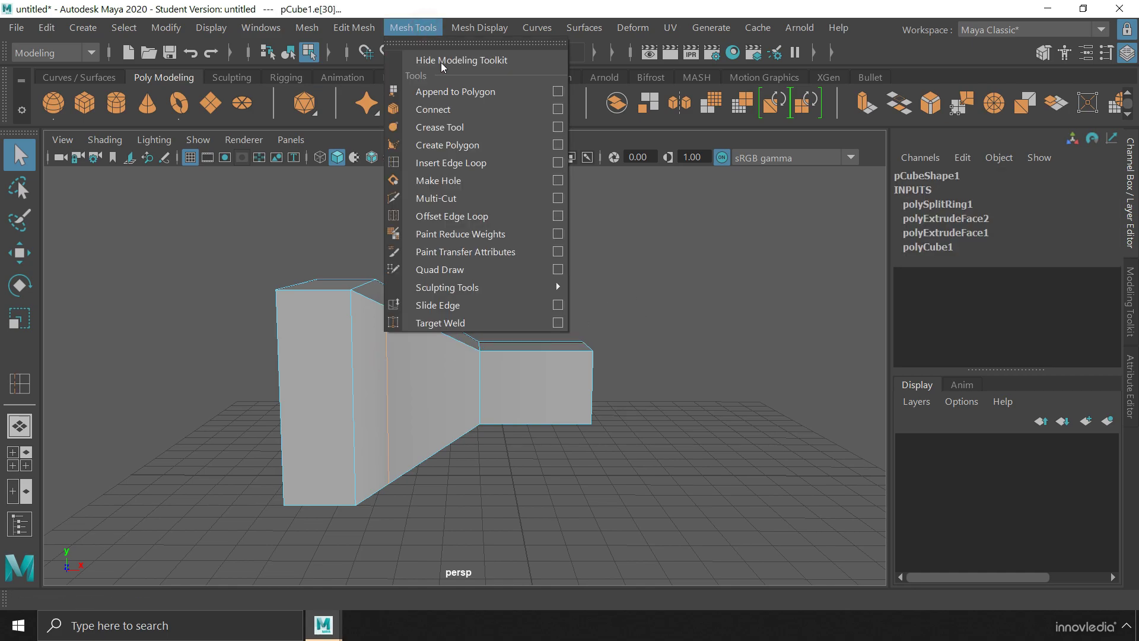
pyautogui.click(506, 304)
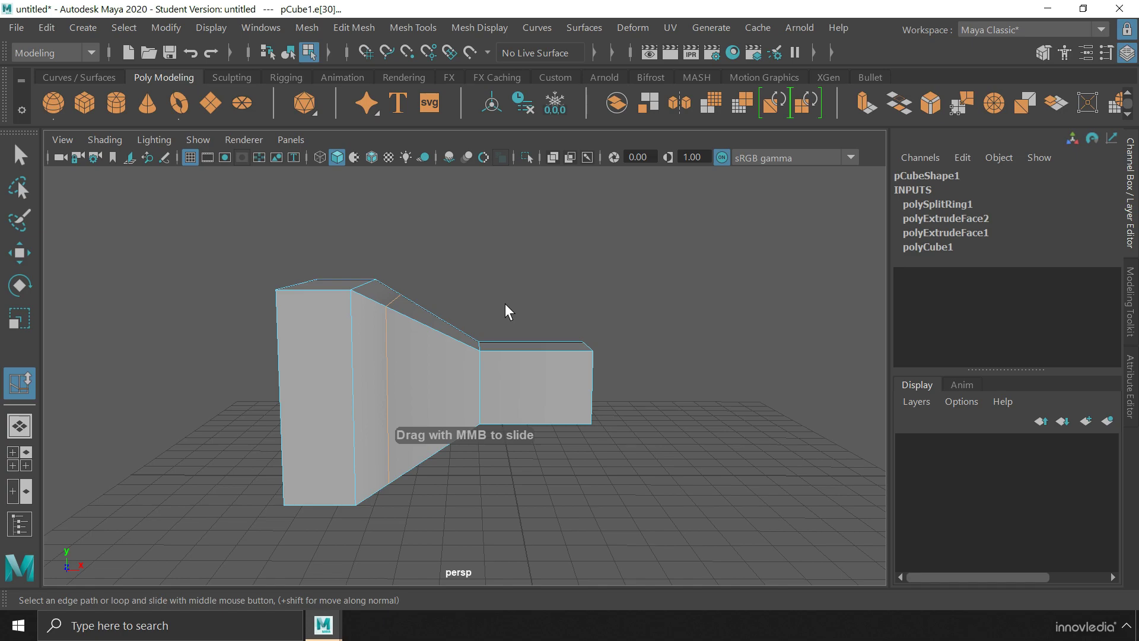
pyautogui.moveTo(505, 304)
pyautogui.mouseDown(button='middle')
pyautogui.moveTo(532, 318)
pyautogui.moveTo(505, 309)
pyautogui.mouseUp(button='middle')
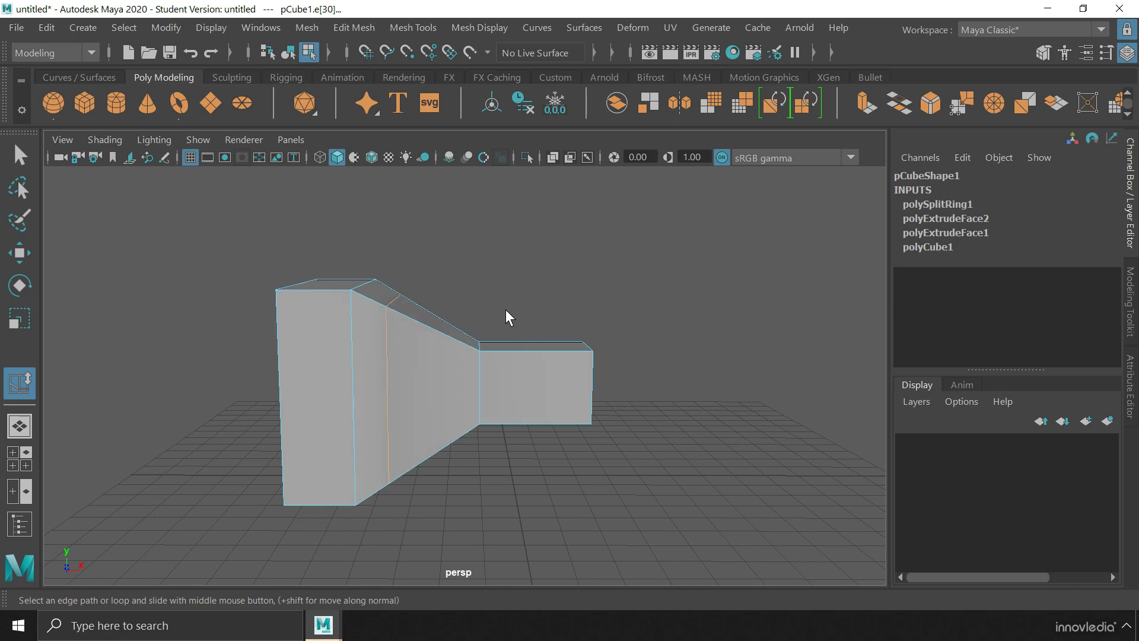
pyautogui.middleClick(568, 284)
# Add another edge loop on the tapered section and slide it toward the narrow end.
pyautogui.click(567, 283)
pyautogui.click(390, 355)
pyautogui.moveTo(513, 294)
pyautogui.mouseDown(button='middle')
pyautogui.moveTo(557, 319)
pyautogui.moveTo(487, 280)
pyautogui.moveTo(527, 301)
pyautogui.mouseUp(button='middle')
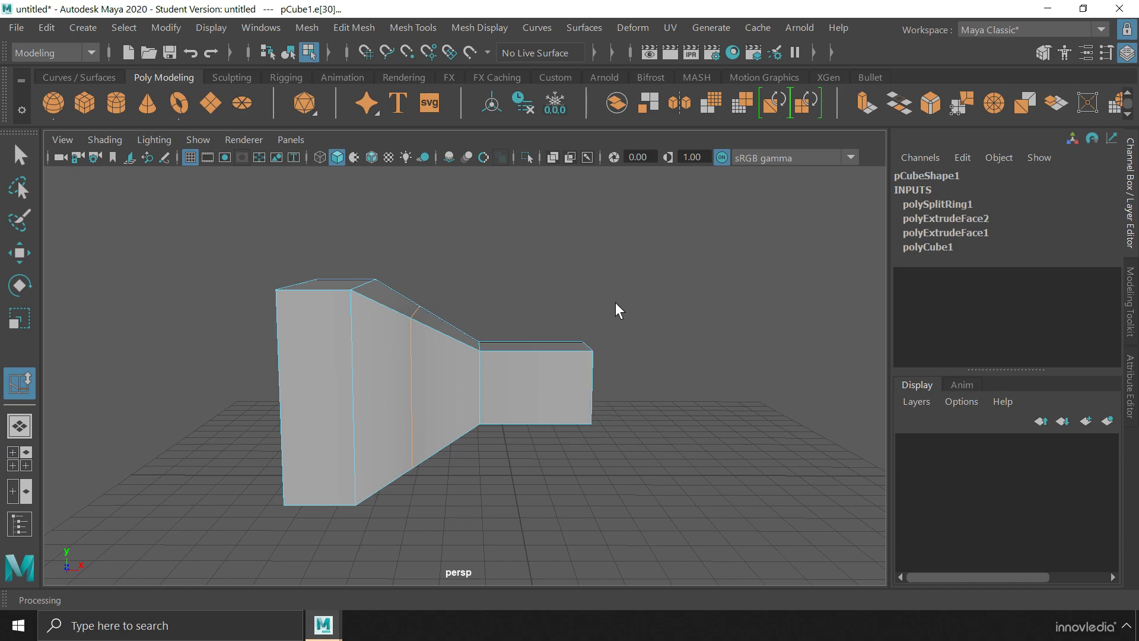
# Nudge the loop along X with Move, then slide it back and forth, leaving it near the narrow end.
pyautogui.click(20, 253)
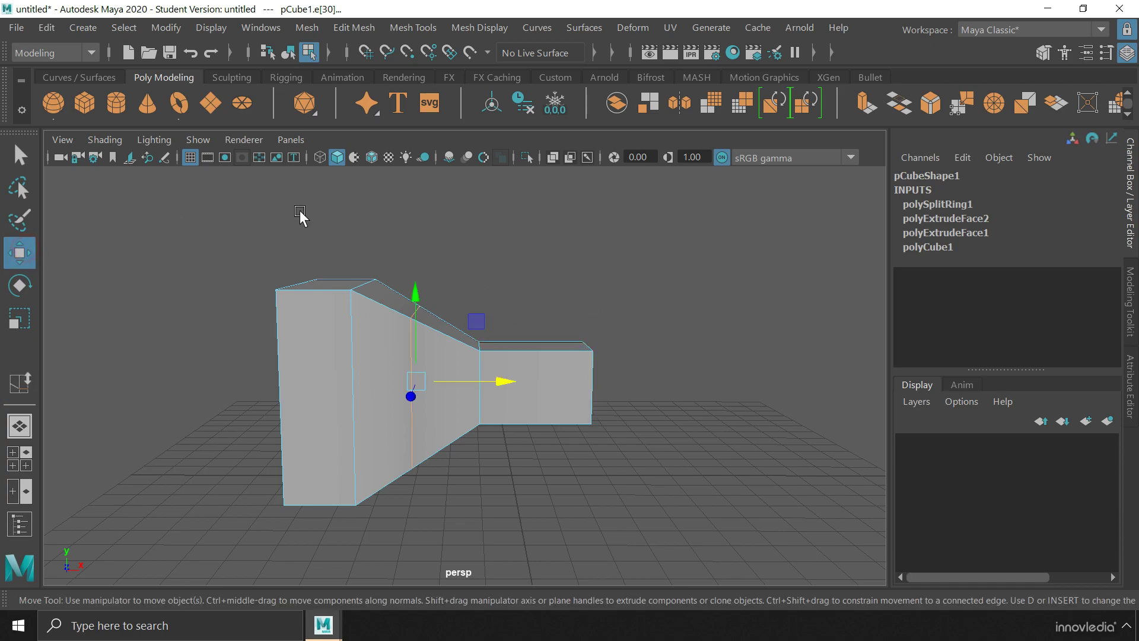
pyautogui.moveTo(506, 381)
pyautogui.mouseDown()
pyautogui.moveTo(516, 382)
pyautogui.moveTo(482, 386)
pyautogui.mouseUp()
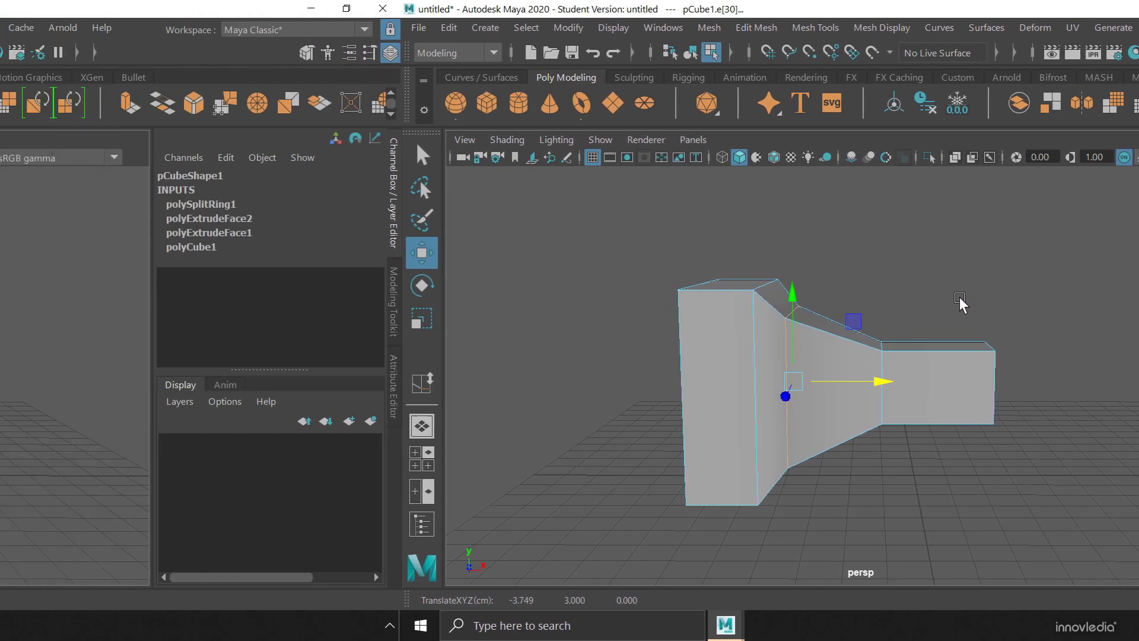
pyautogui.press('y')
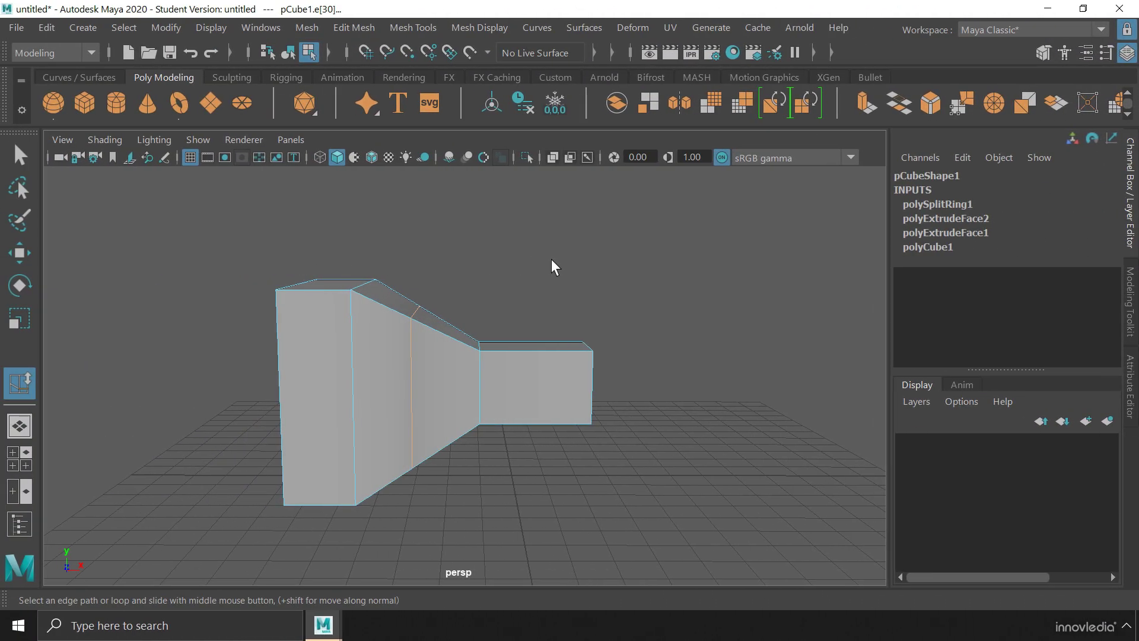
pyautogui.moveTo(551, 259); pyautogui.dragTo(579, 273, button='middle')
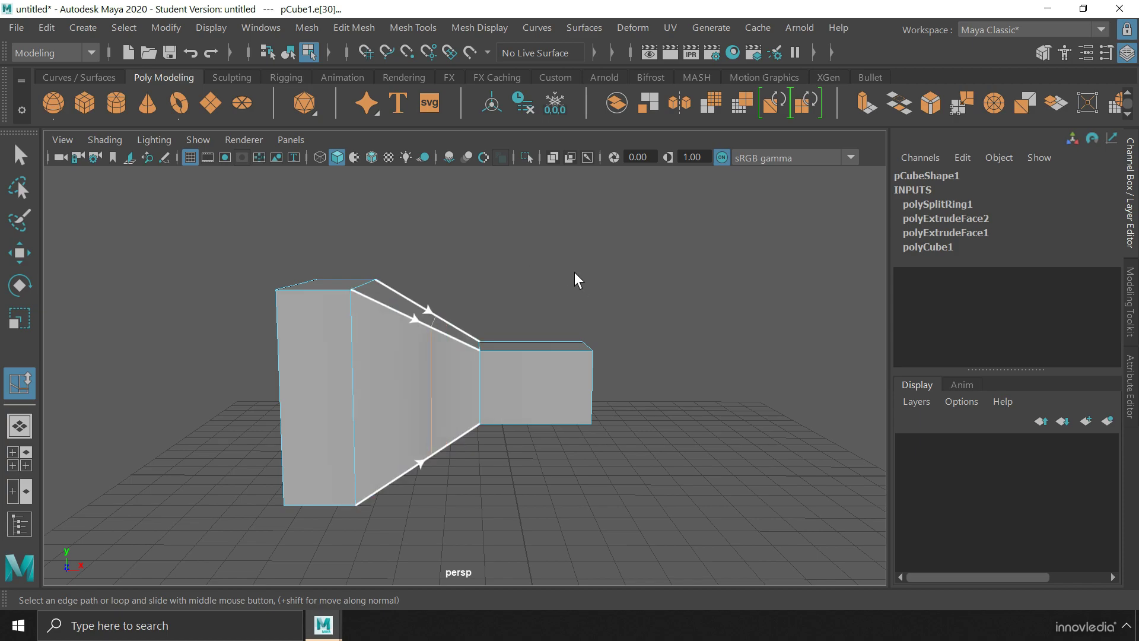
pyautogui.moveTo(550, 258); pyautogui.dragTo(540, 253, button='middle')
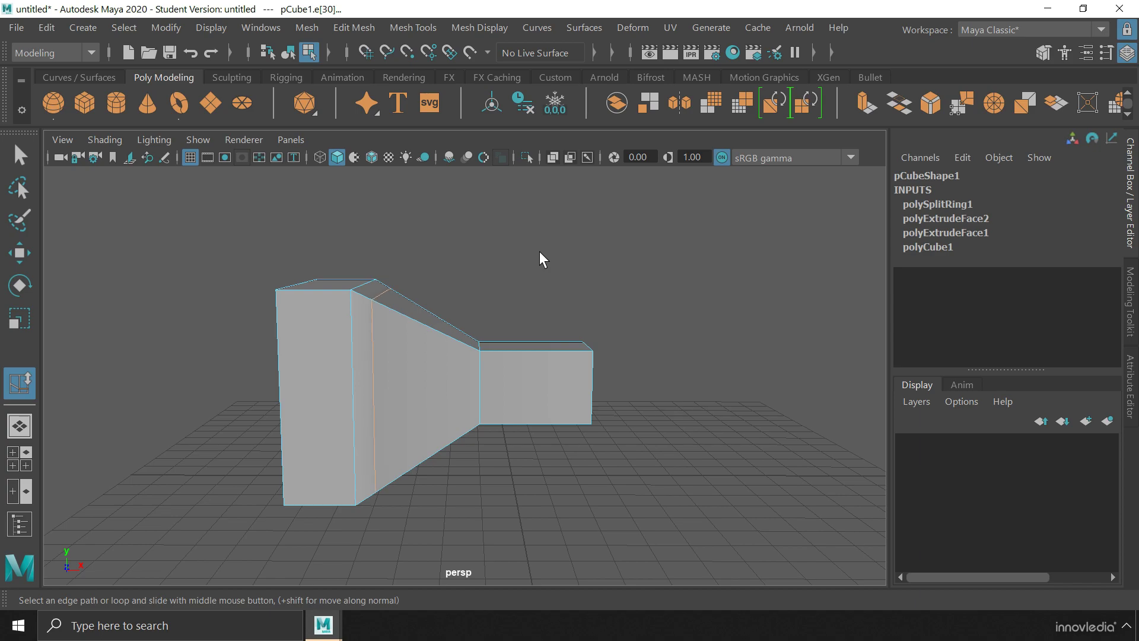
pyautogui.moveTo(539, 259)
pyautogui.mouseDown(button='middle')
pyautogui.moveTo(588, 283)
pyautogui.moveTo(578, 283)
pyautogui.mouseUp(button='middle')
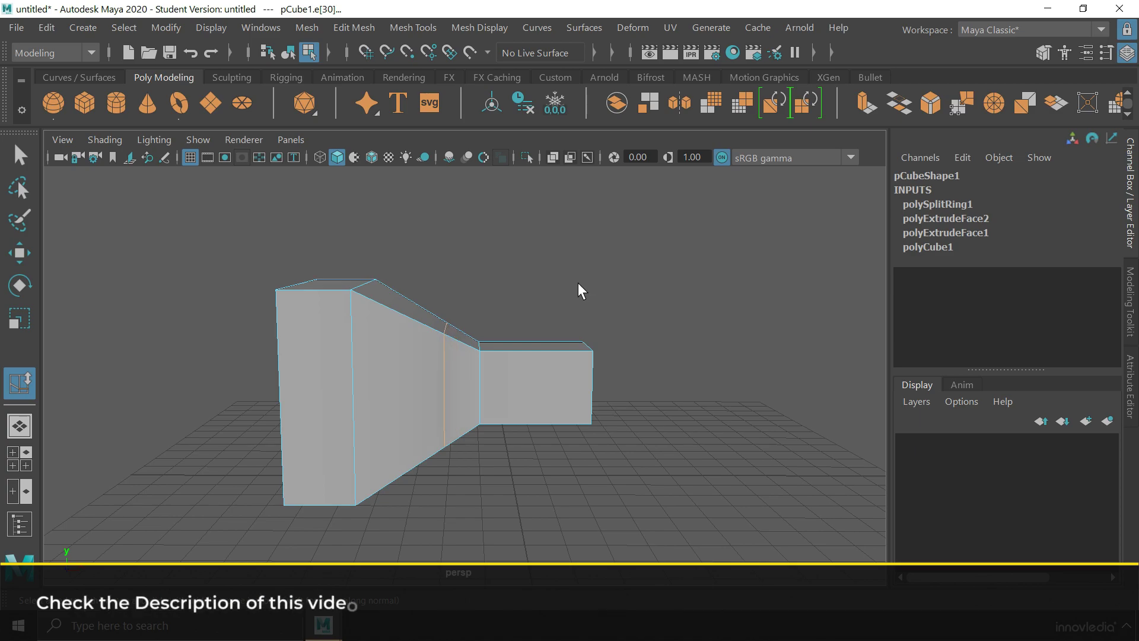
# Deselect the slid edge loop by clicking empty viewport space.
pyautogui.click(696, 246)
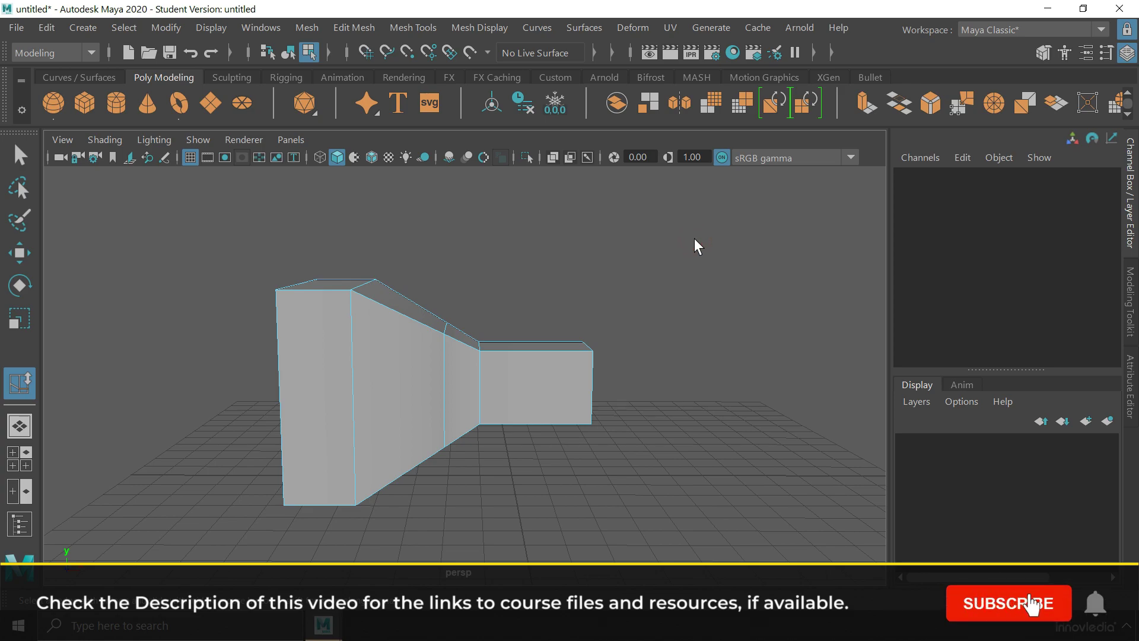